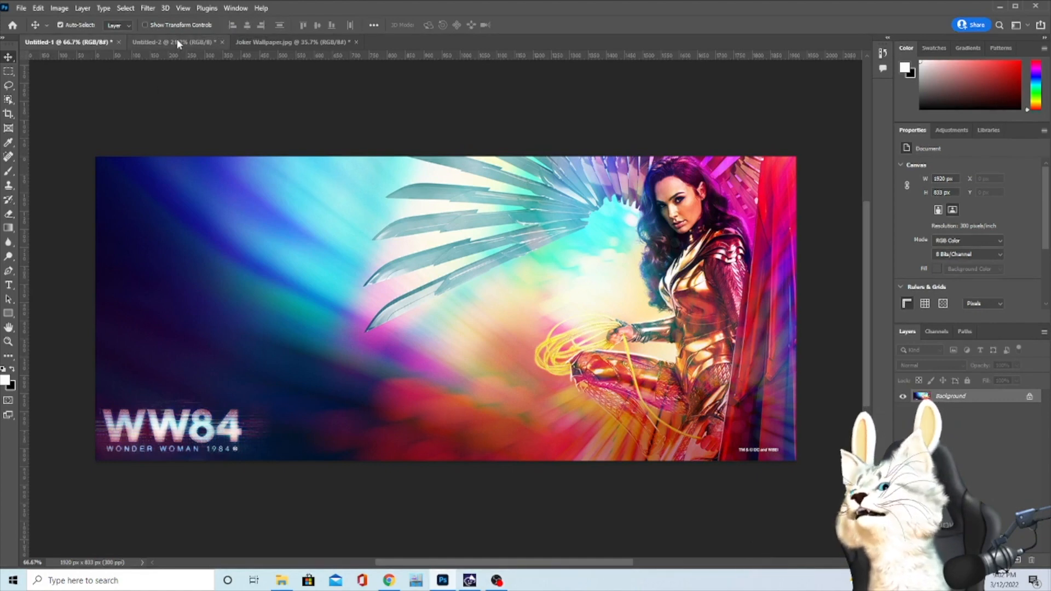
# Step: Look over the Untitled-1 and Untitled-2 documents and bring Joker Wallpaper.jpg to the front
pyautogui.click(175, 41)
pyautogui.click(278, 42)
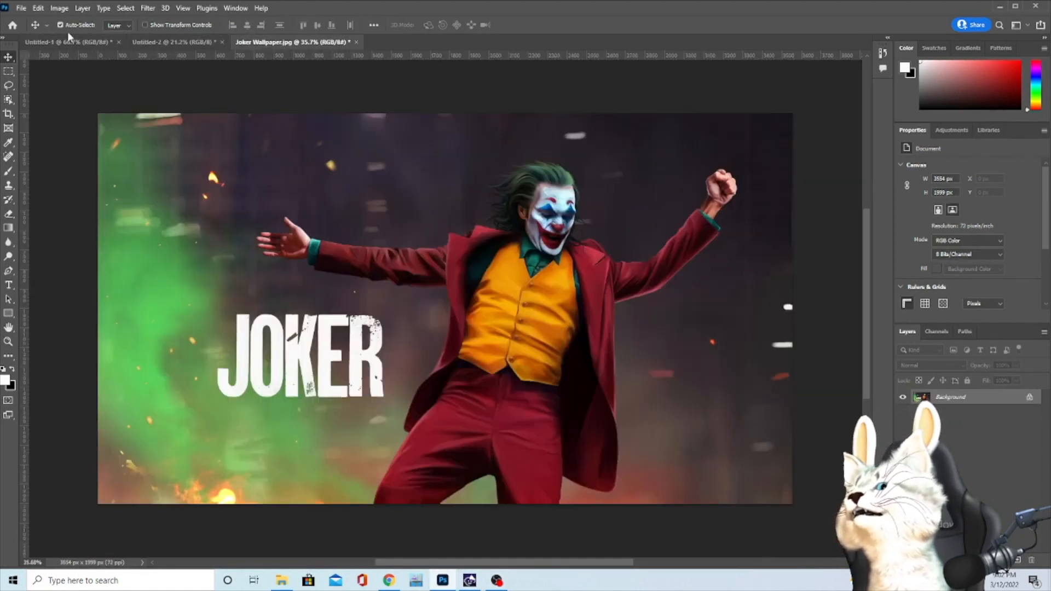
pyautogui.click(65, 40)
pyautogui.click(177, 40)
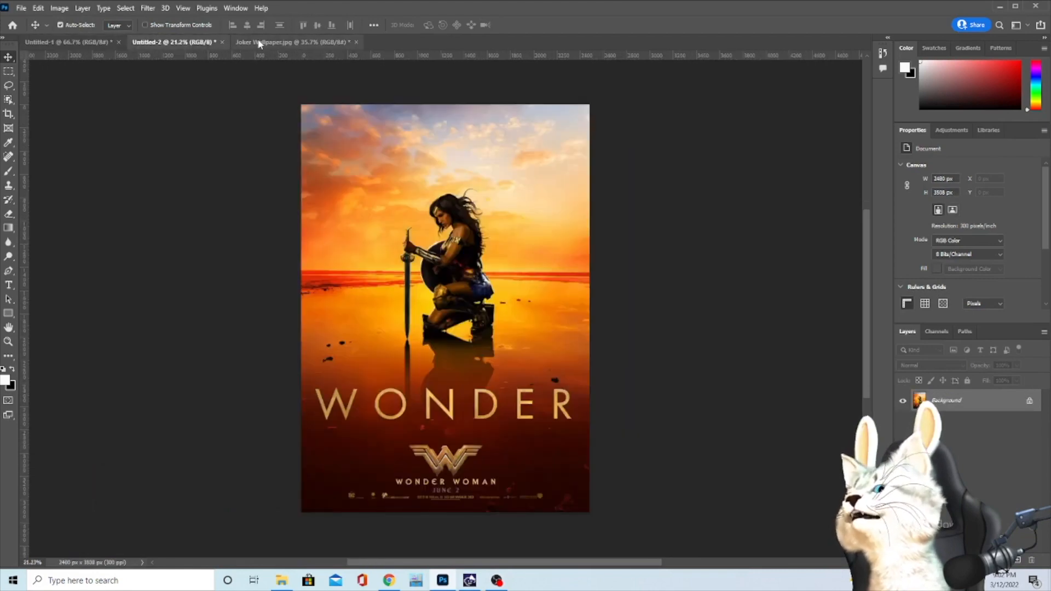
pyautogui.click(290, 42)
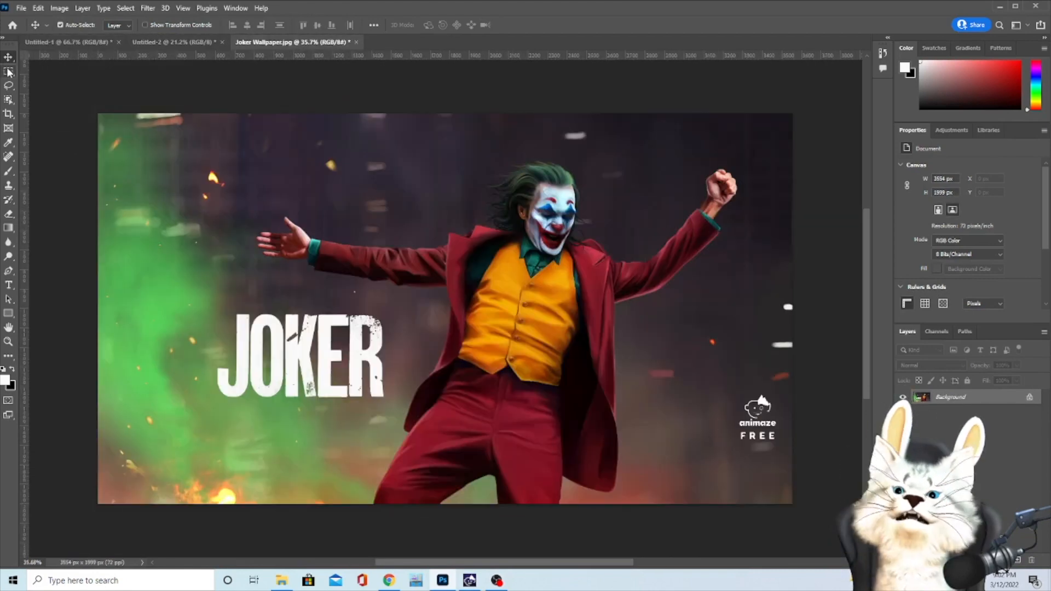
# Step: Draw a loose freehand selection around the white JOKER lettering with the Lasso tool
pyautogui.click(9, 72)
pyautogui.click(8, 58)
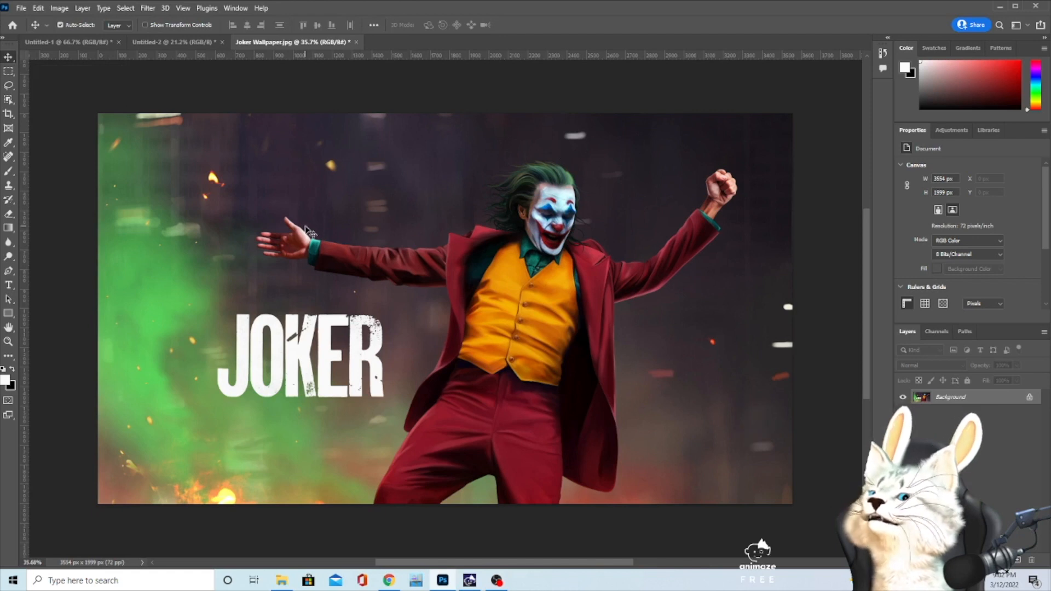
pyautogui.click(8, 86)
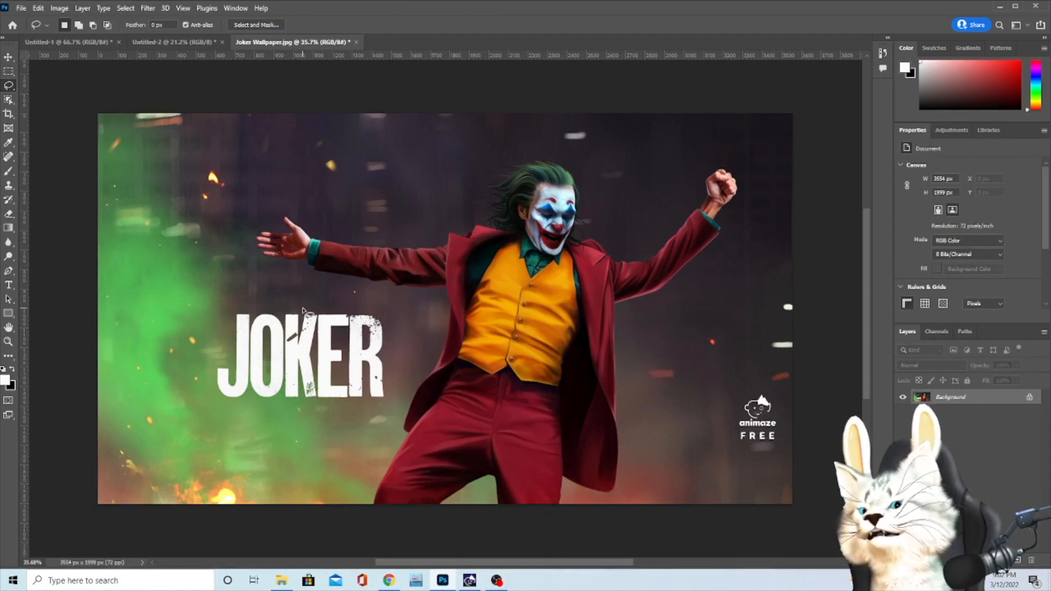
pyautogui.moveTo(303, 311)
pyautogui.mouseDown()
pyautogui.moveTo(234, 306)
pyautogui.moveTo(225, 364)
pyautogui.moveTo(209, 383)
pyautogui.moveTo(217, 398)
pyautogui.moveTo(384, 404)
pyautogui.moveTo(388, 308)
pyautogui.moveTo(290, 309)
pyautogui.mouseUp()
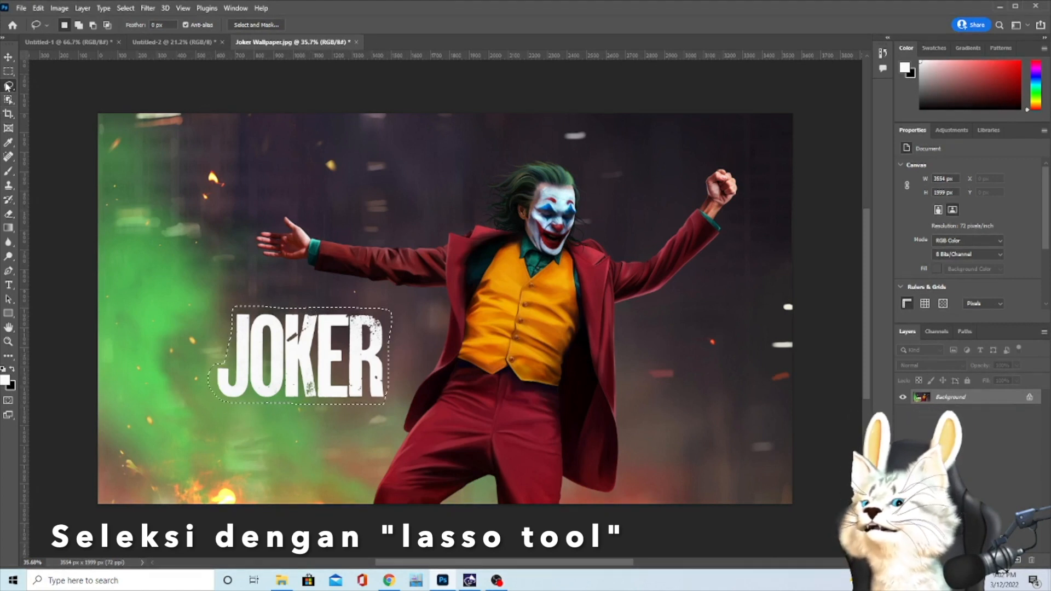
pyautogui.rightClick(9, 85)
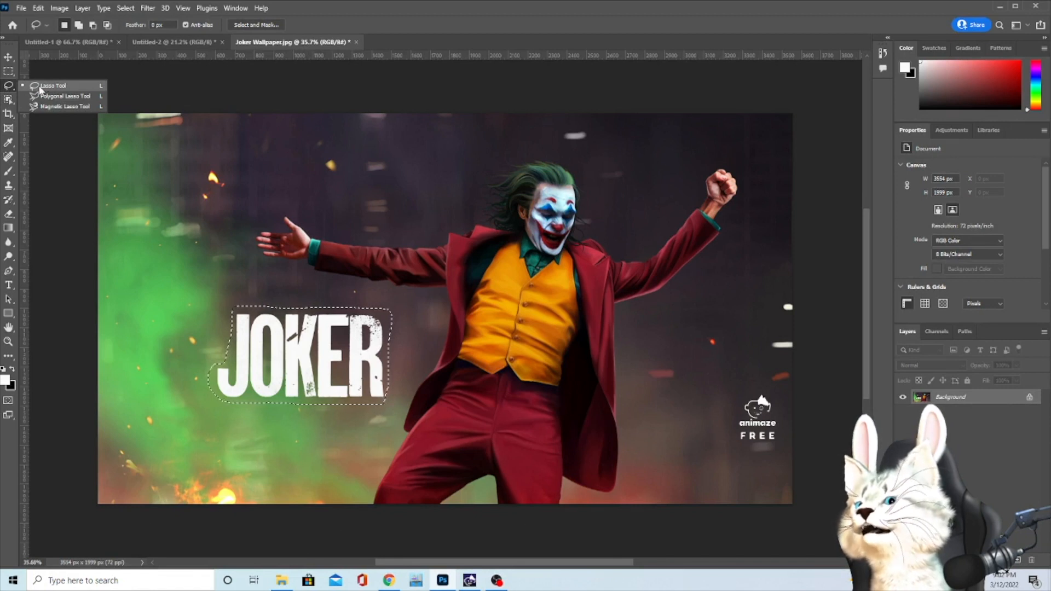
pyautogui.click(38, 85)
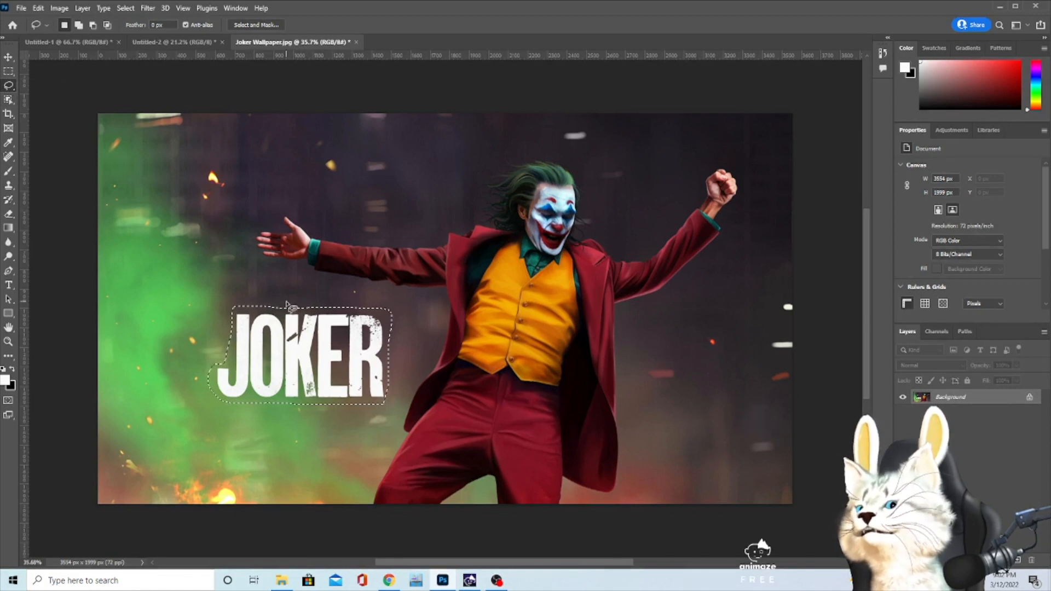
# Step: Narrow the selection to the white JOKER letters with Color Range, using Sampled Colors and a fuzziness of 32
pyautogui.click(136, 10)
pyautogui.moveTo(106, 10)
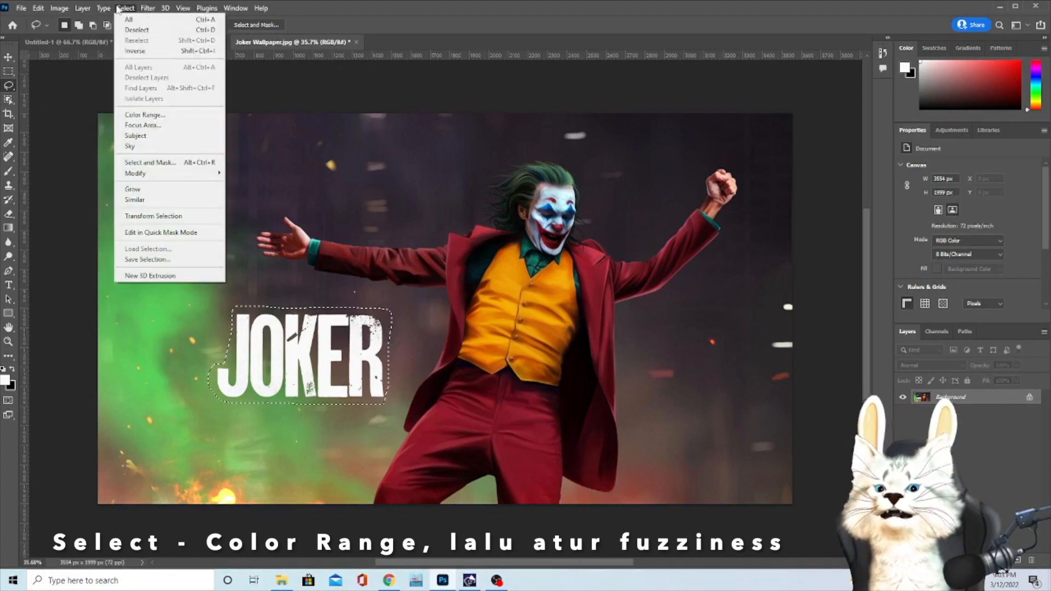
pyautogui.click(164, 113)
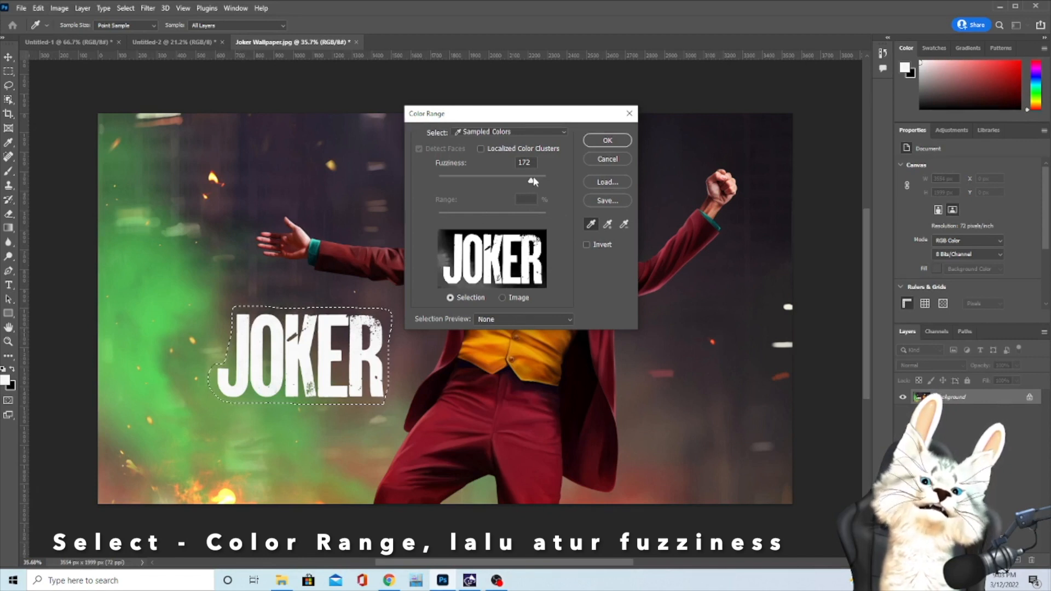
pyautogui.moveTo(533, 182); pyautogui.dragTo(458, 183)
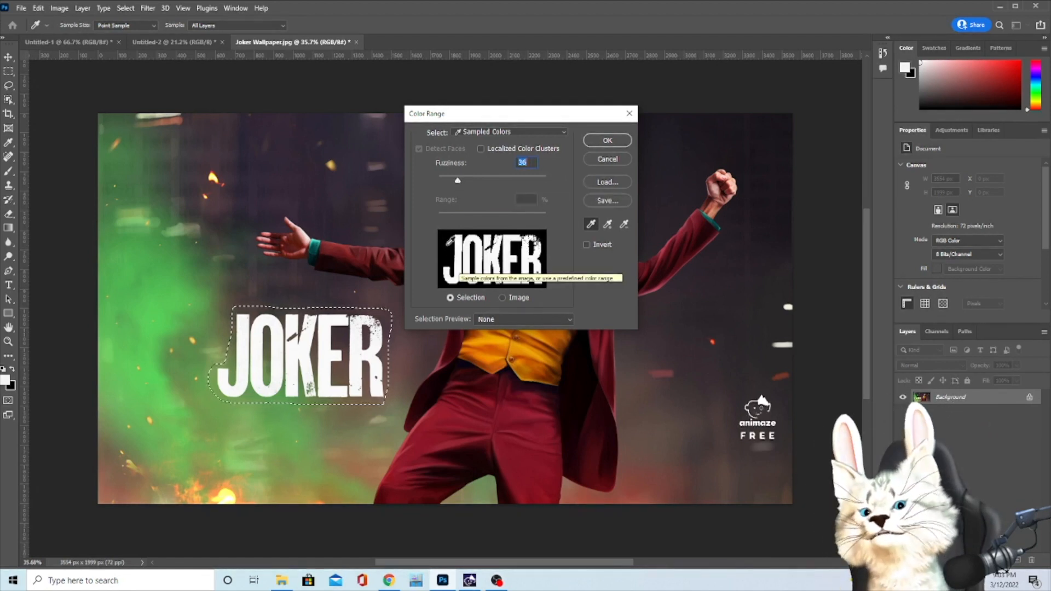
pyautogui.moveTo(458, 182); pyautogui.dragTo(463, 181)
pyautogui.moveTo(553, 180); pyautogui.dragTo(579, 173)
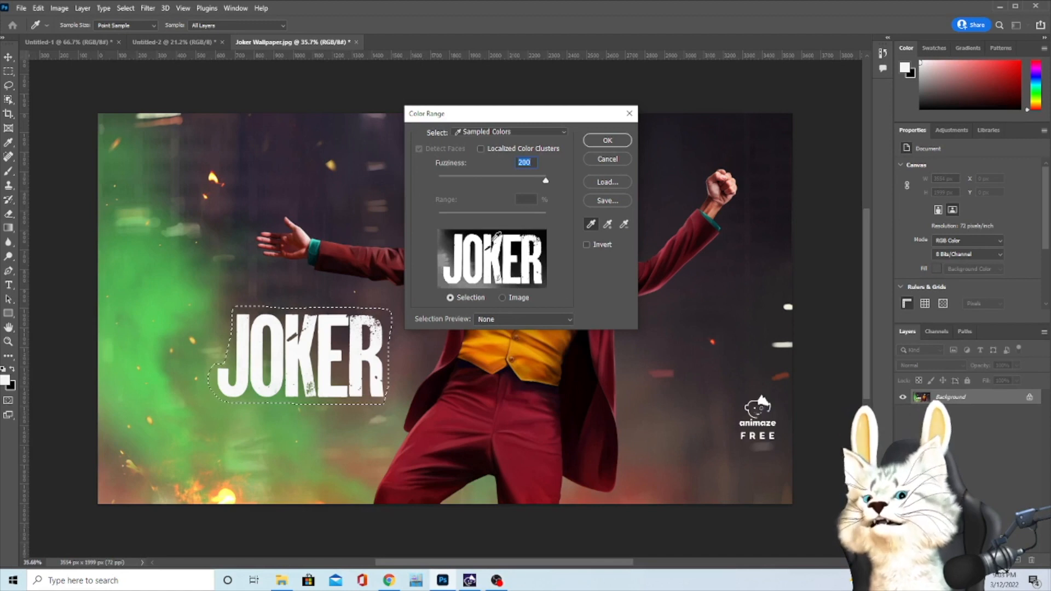
pyautogui.moveTo(546, 181); pyautogui.dragTo(406, 176)
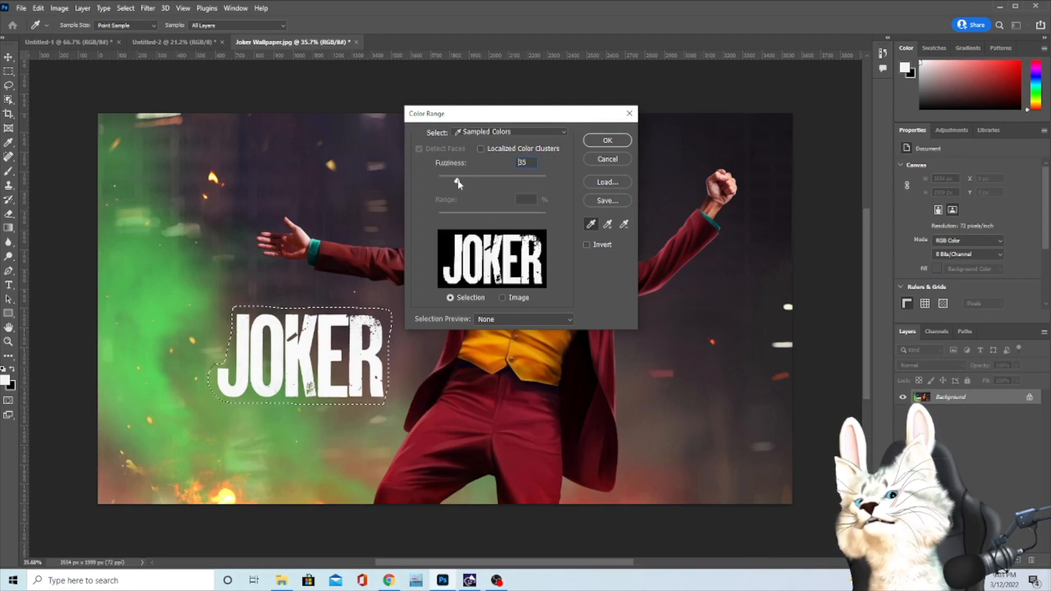
pyautogui.moveTo(459, 181); pyautogui.dragTo(456, 181)
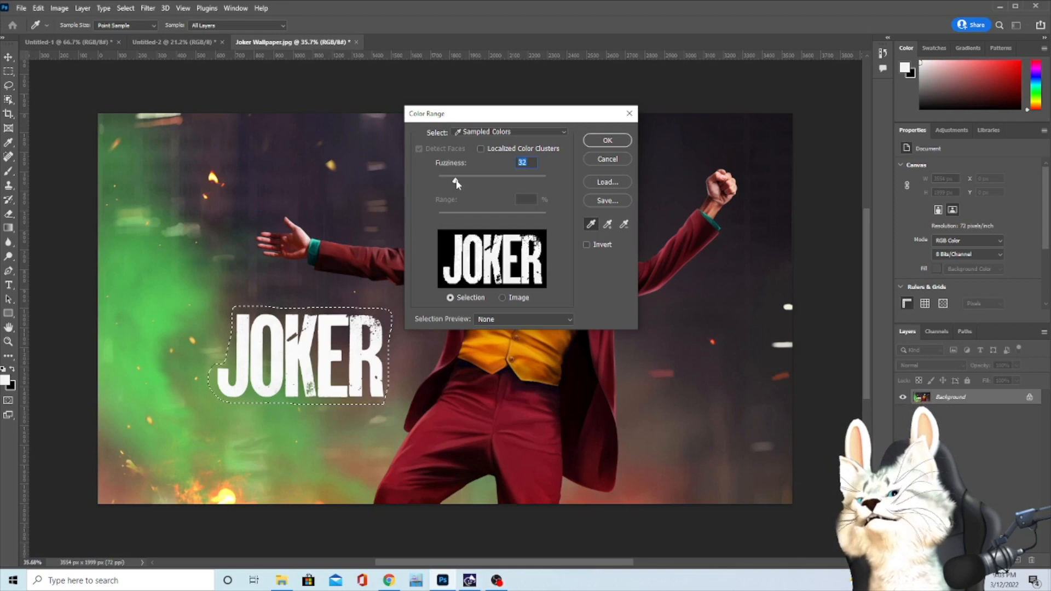
pyautogui.click(608, 141)
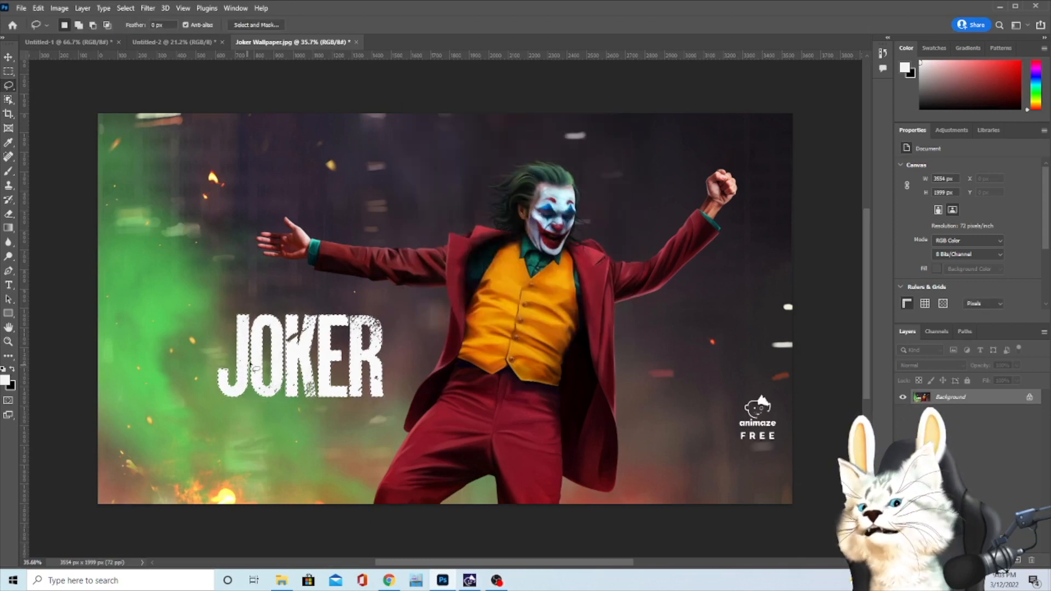
# Step: Expand the selection of the JOKER letters by 5 pixels, applying the effect at canvas bounds
pyautogui.scroll(-1, 232, 362)
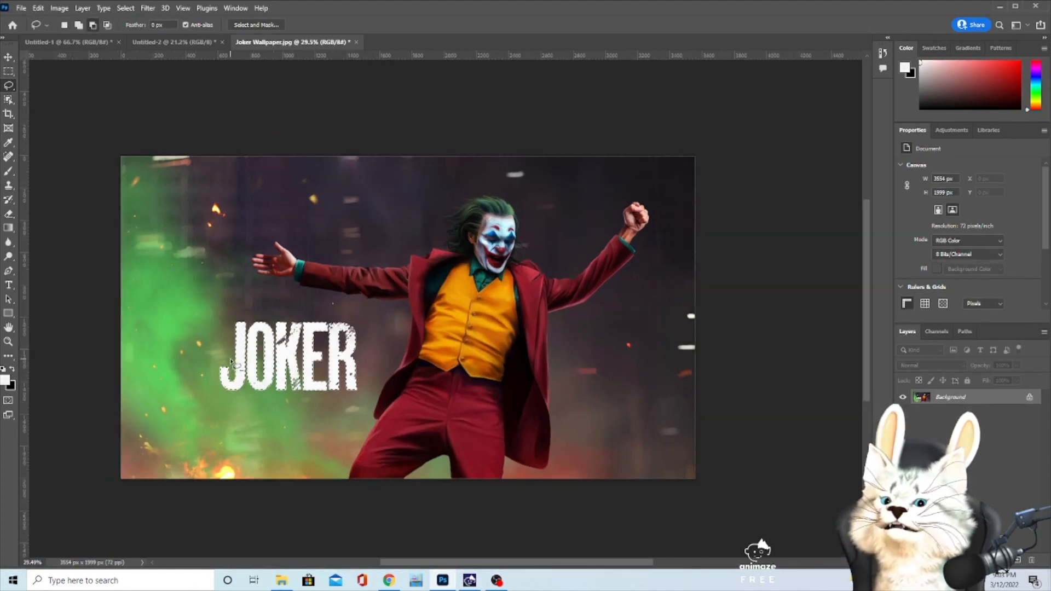
pyautogui.scroll(3, 232, 362)
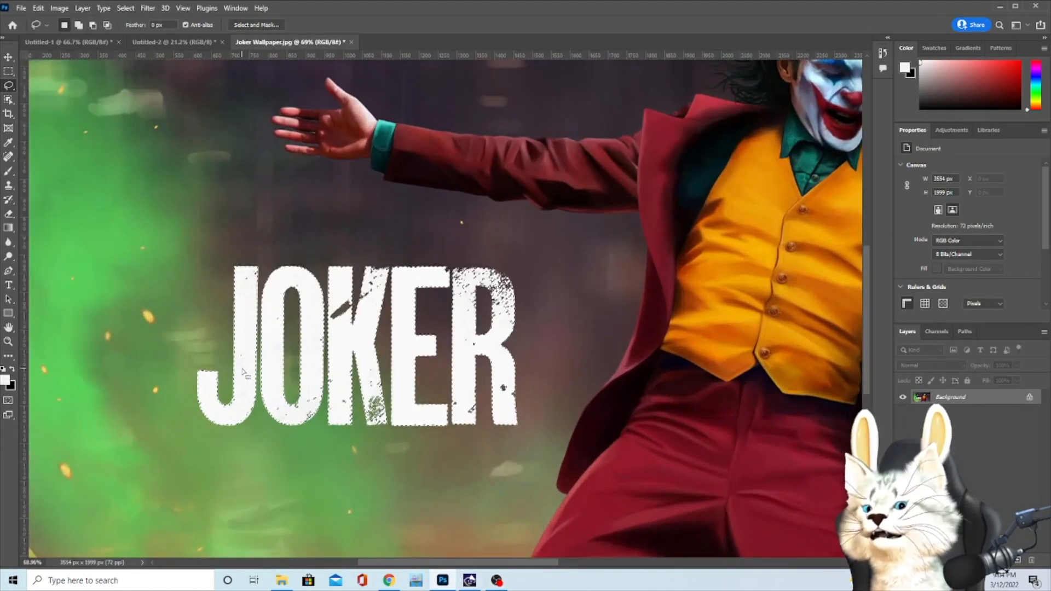
pyautogui.scroll(-3, 245, 372)
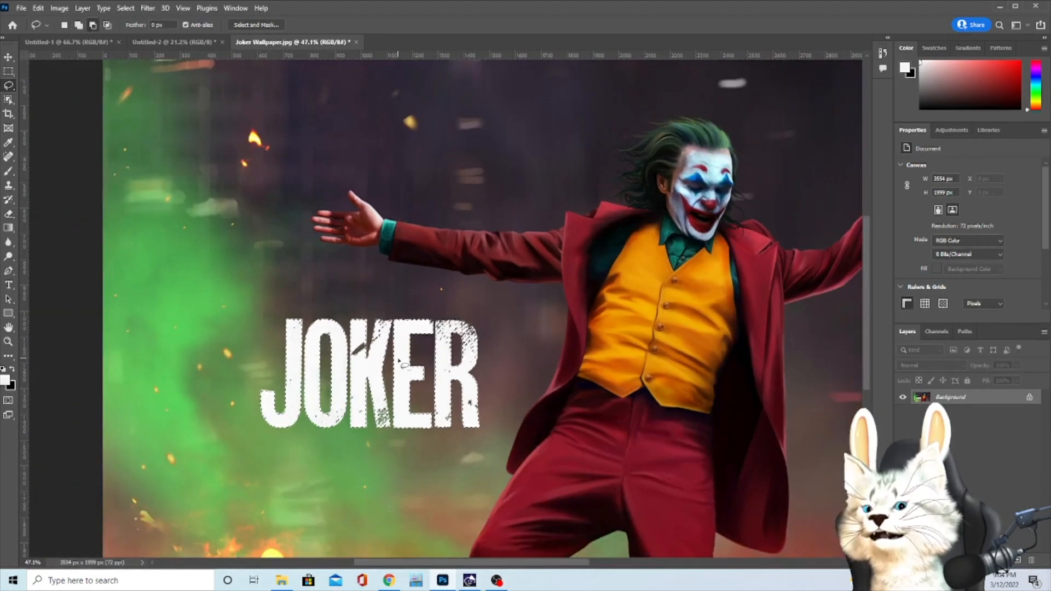
pyautogui.scroll(-1, 402, 363)
pyautogui.scroll(-1, 403, 364)
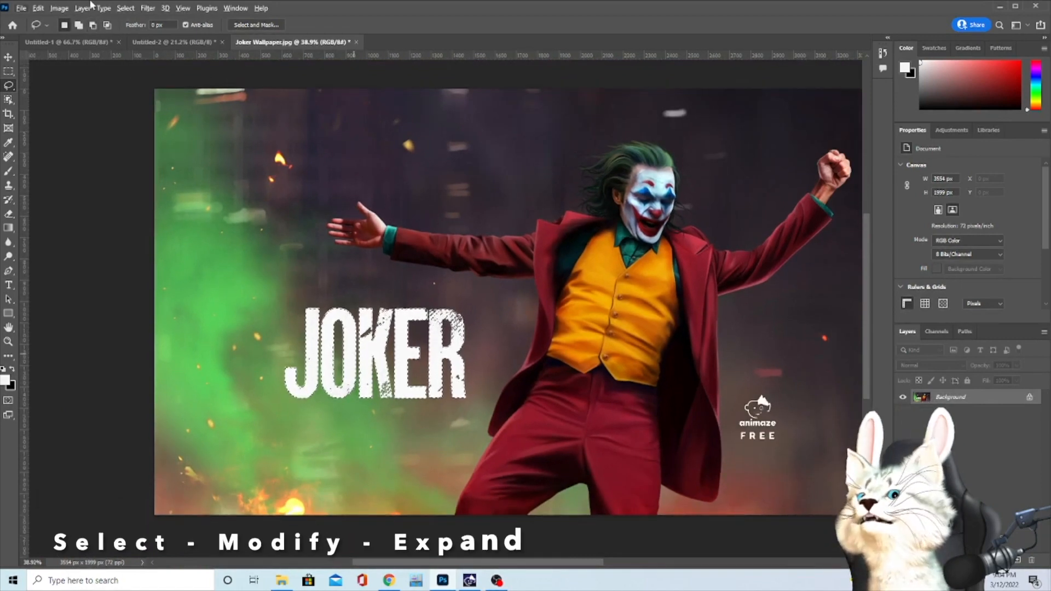
pyautogui.click(125, 8)
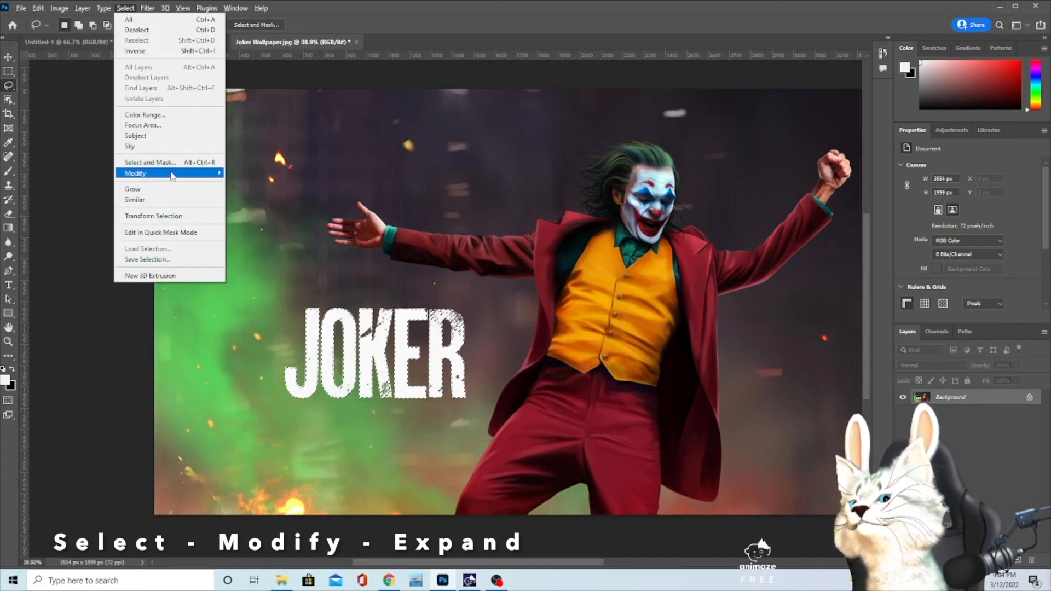
pyautogui.moveTo(172, 175)
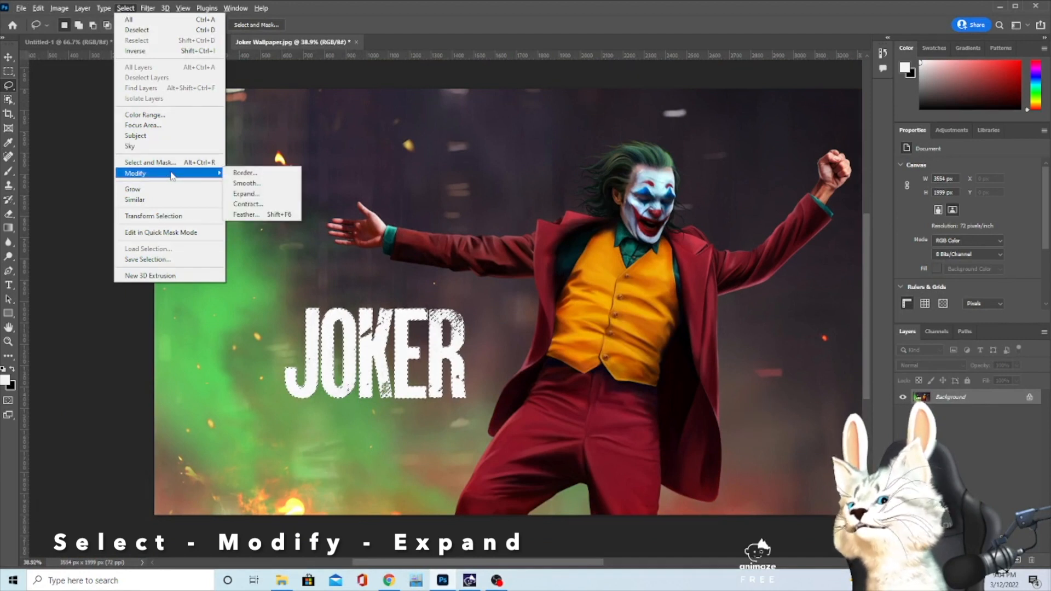
pyautogui.click(257, 192)
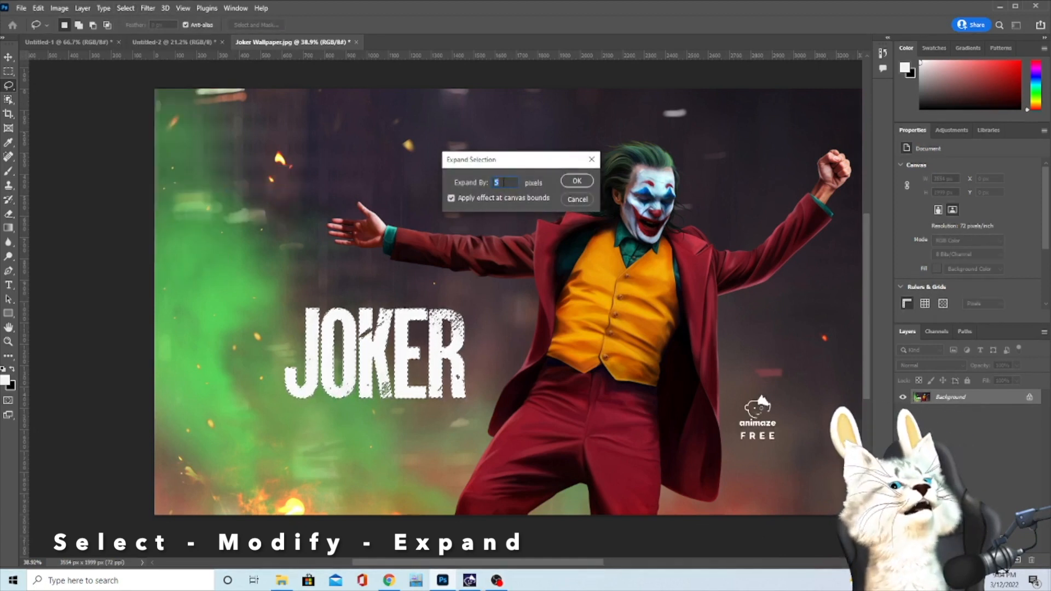
pyautogui.write('7')
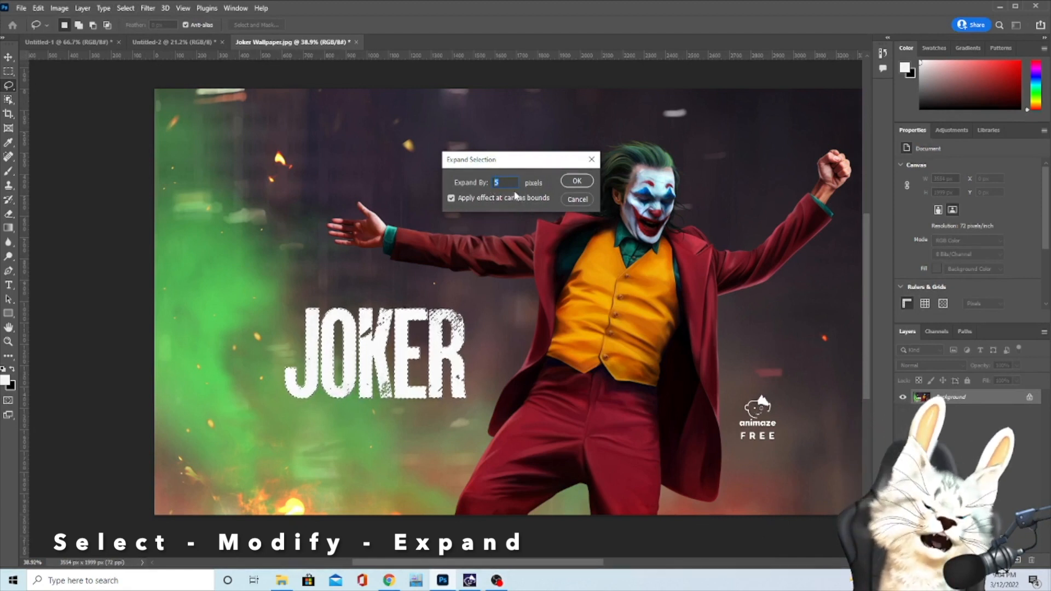
pyautogui.click(572, 182)
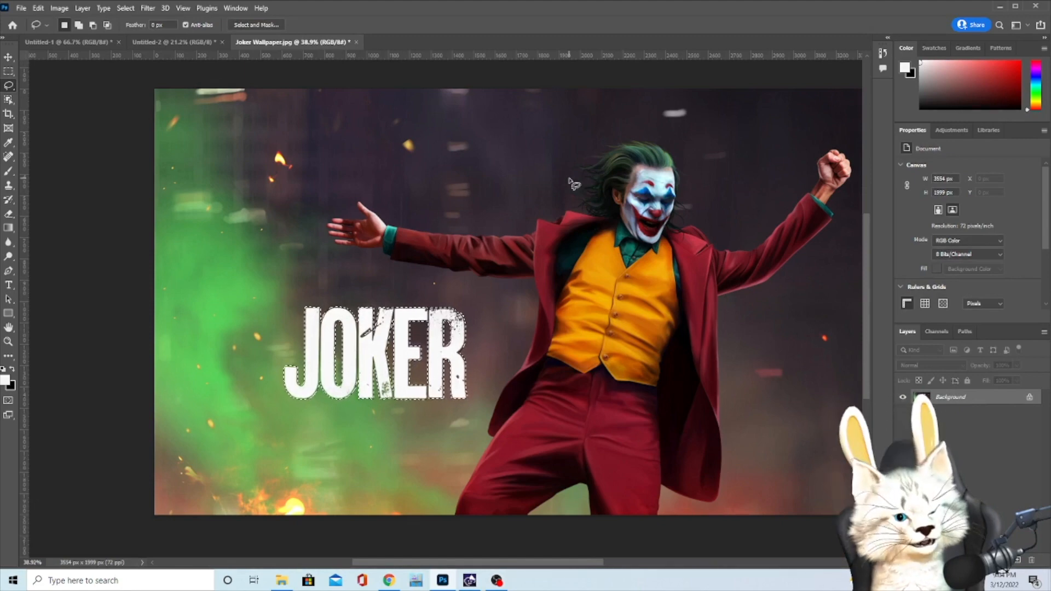
# Step: Fill the selected JOKER letters with Content-Aware, Color Adaptation on, Normal mode and 100% opacity, and deselect
pyautogui.press('alt')
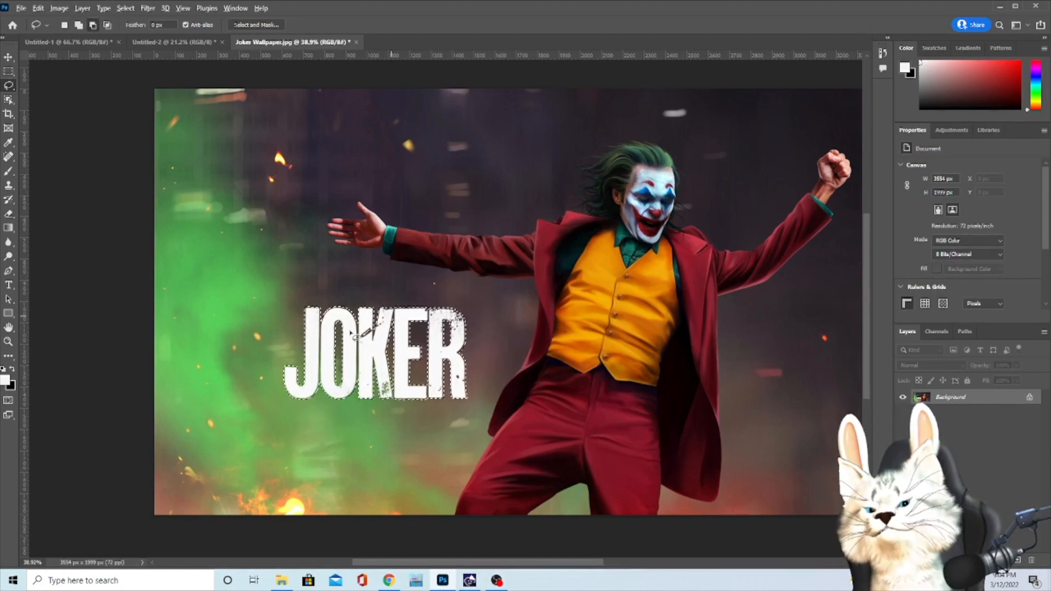
pyautogui.scroll(8, 352, 332)
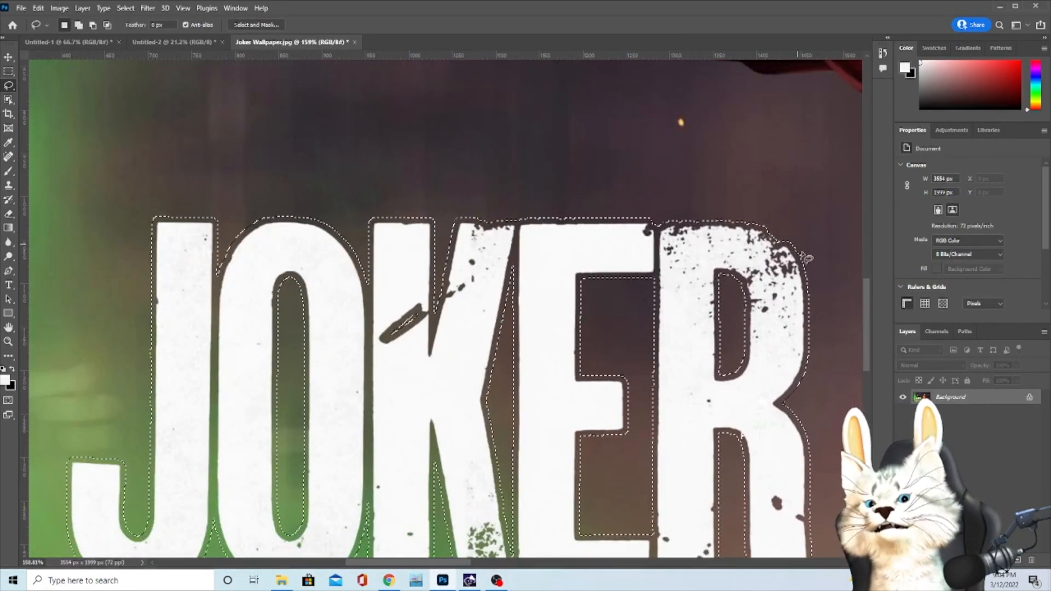
pyautogui.scroll(-3, 375, 377)
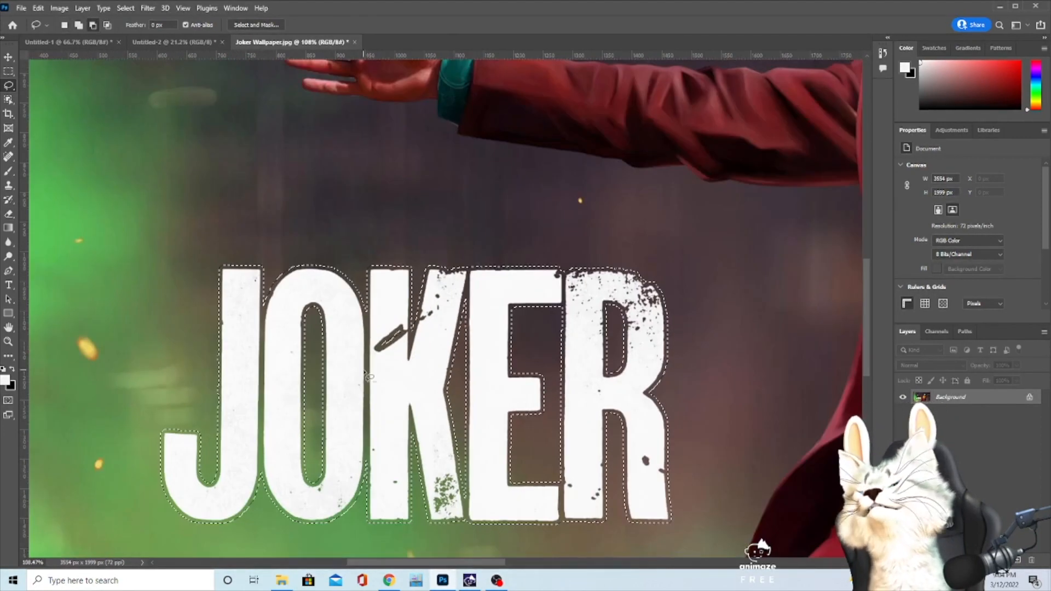
pyautogui.scroll(-4, 368, 377)
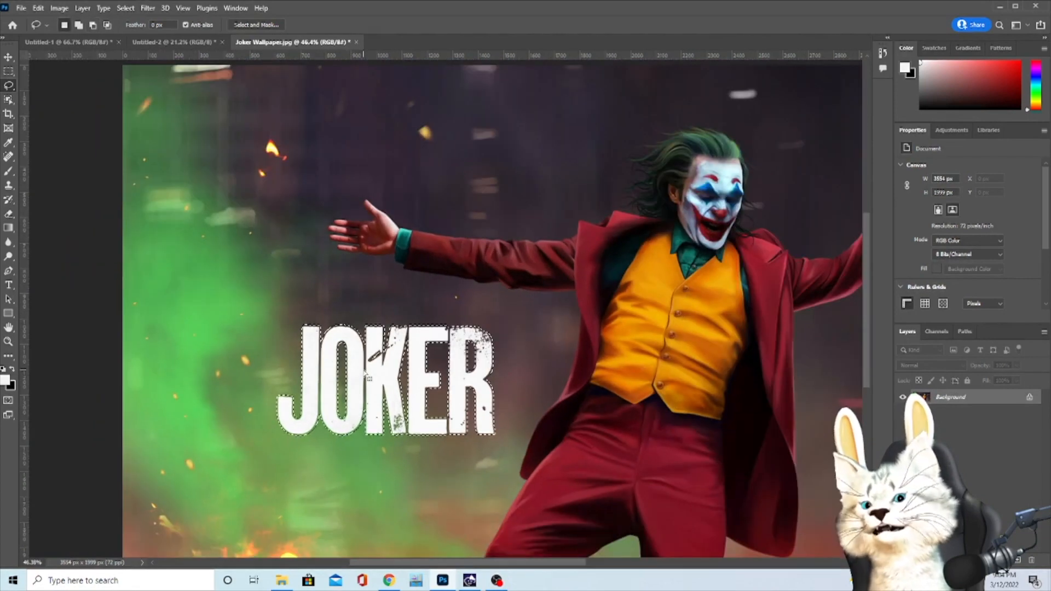
pyautogui.scroll(-1, 368, 376)
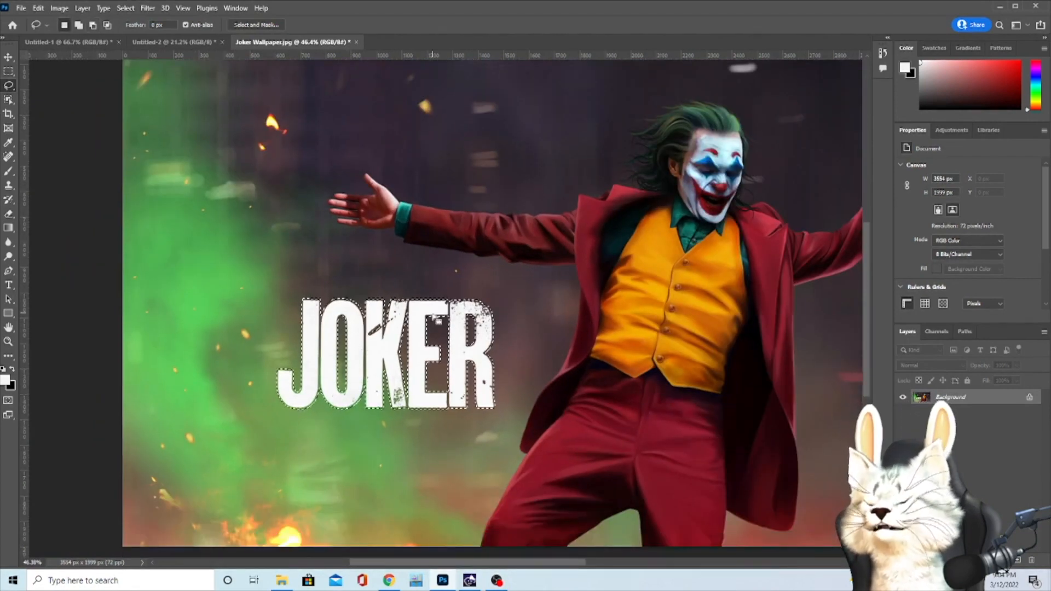
pyautogui.rightClick(403, 346)
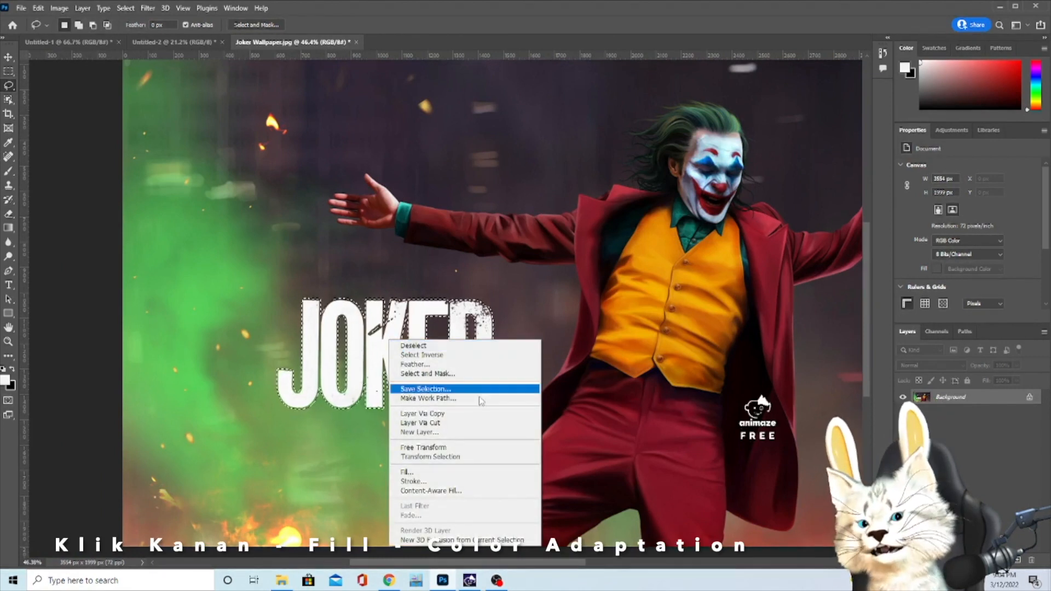
pyautogui.click(467, 474)
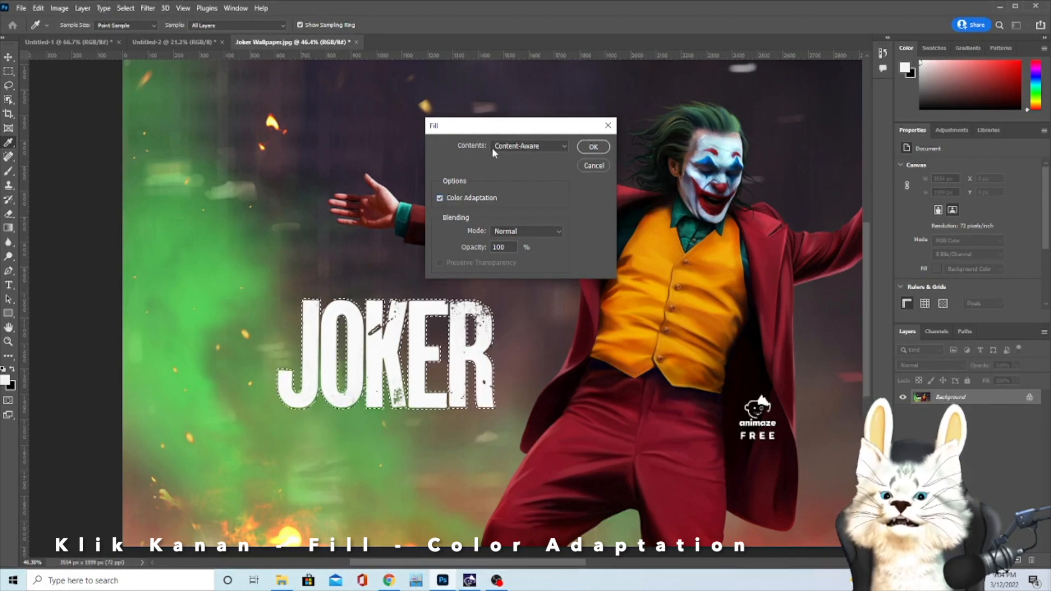
pyautogui.click(593, 146)
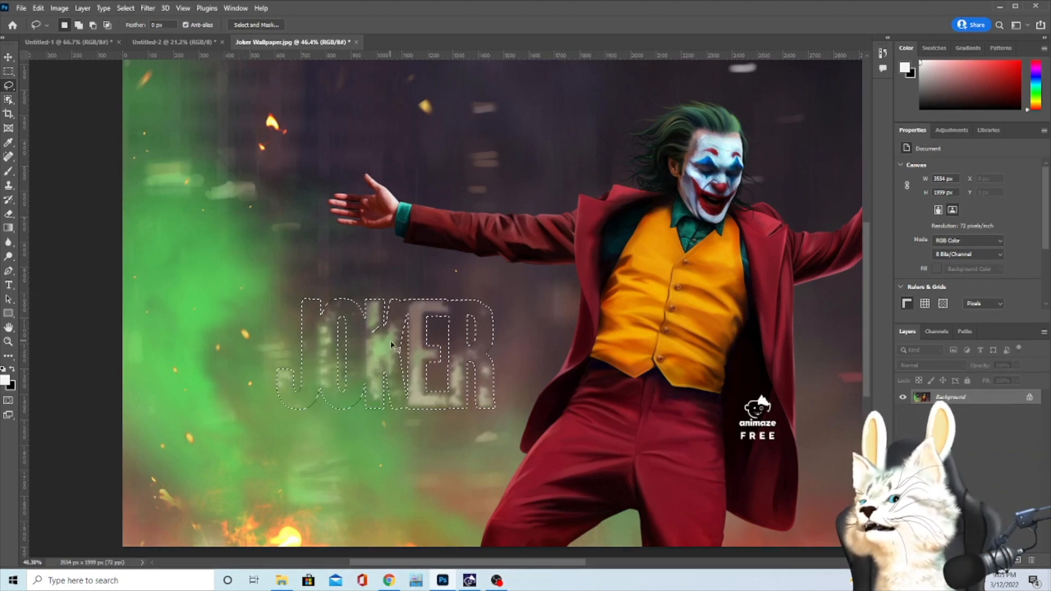
pyautogui.hotkey('ctrl', 'd')
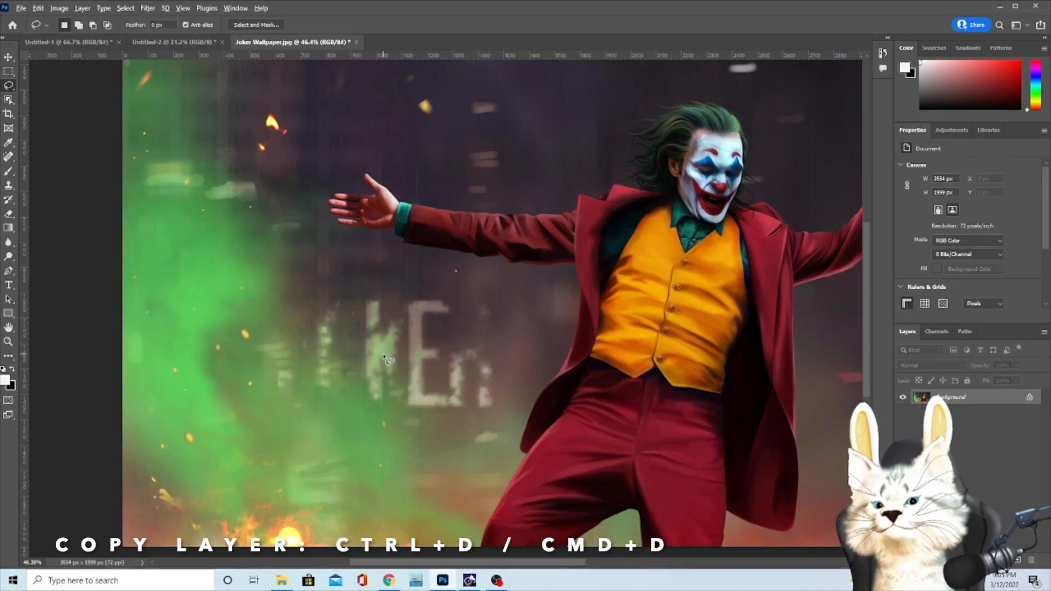
# Step: Heal away the remnants of the letters E and R with the Spot Healing Brush, using a smaller brush of 80 px
pyautogui.scroll(-1, 386, 358)
pyautogui.scroll(6, 385, 363)
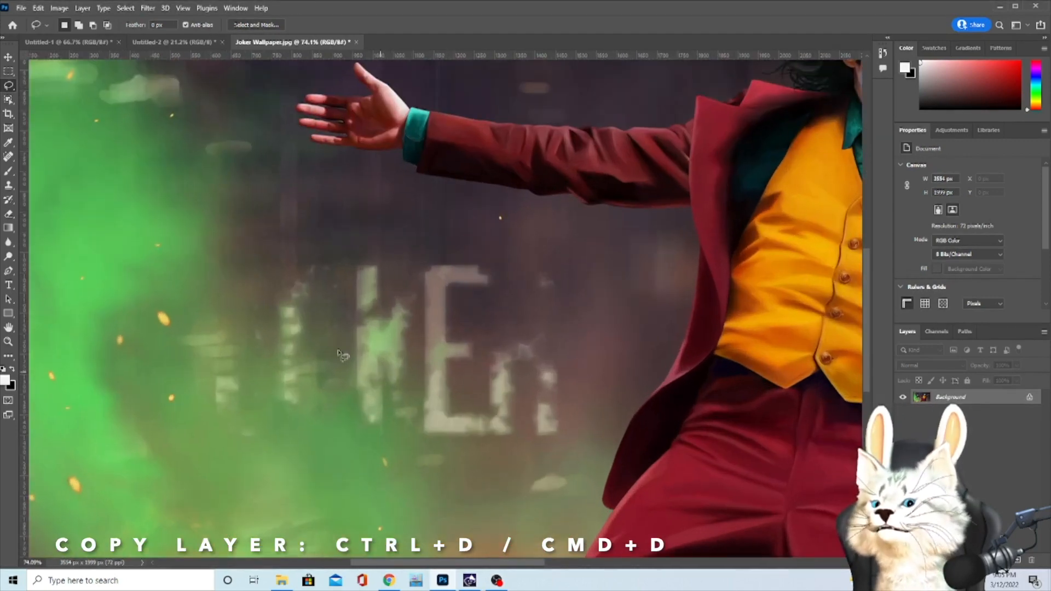
pyautogui.click(10, 157)
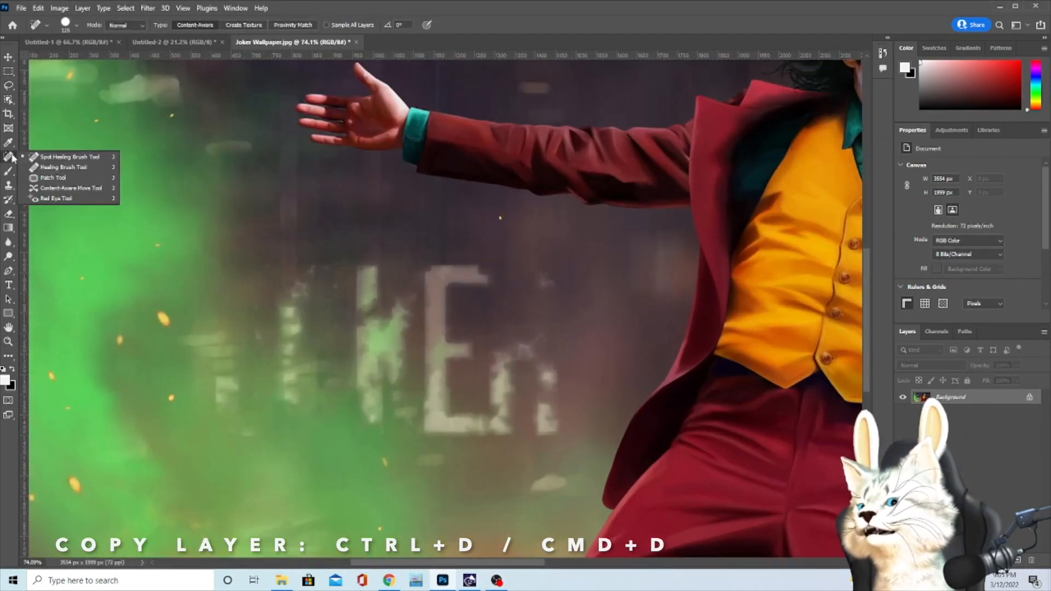
pyautogui.click(52, 158)
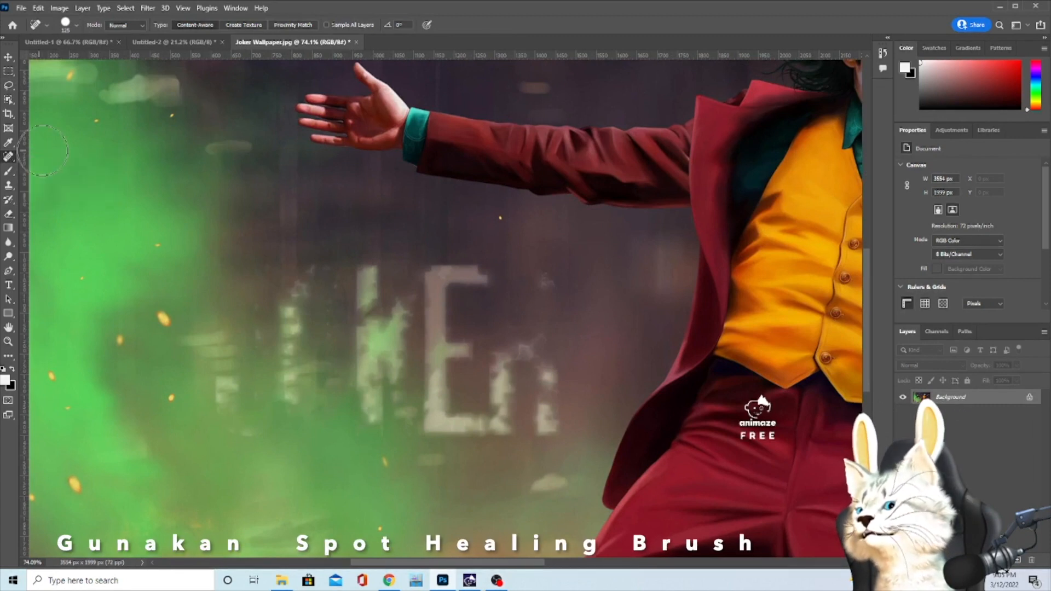
pyautogui.rightClick(9, 157)
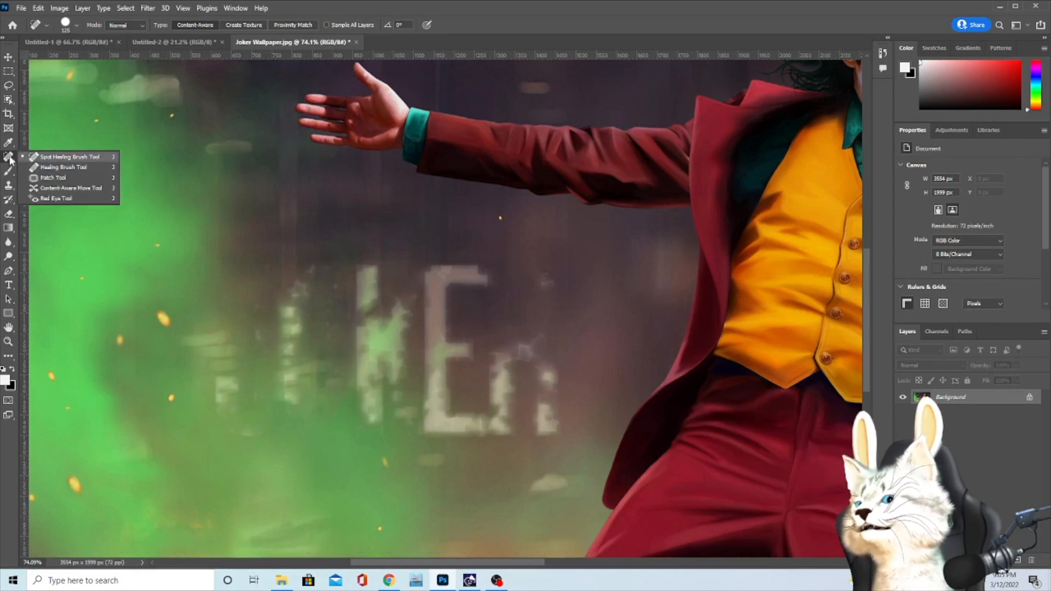
pyautogui.click(64, 157)
pyautogui.press('[')
pyautogui.press('[')
pyautogui.moveTo(481, 273)
pyautogui.mouseDown()
pyautogui.moveTo(448, 272)
pyautogui.moveTo(434, 294)
pyautogui.moveTo(436, 375)
pyautogui.moveTo(460, 430)
pyautogui.moveTo(482, 429)
pyautogui.mouseUp()
pyautogui.moveTo(442, 339); pyautogui.dragTo(487, 361)
pyautogui.moveTo(499, 435)
pyautogui.mouseDown()
pyautogui.moveTo(497, 382)
pyautogui.moveTo(520, 338)
pyautogui.mouseUp()
pyautogui.moveTo(527, 361)
pyautogui.mouseDown()
pyautogui.moveTo(544, 411)
pyautogui.moveTo(502, 382)
pyautogui.moveTo(539, 343)
pyautogui.mouseUp()
pyautogui.click(541, 287)
pyautogui.click(501, 367)
pyautogui.click(553, 476)
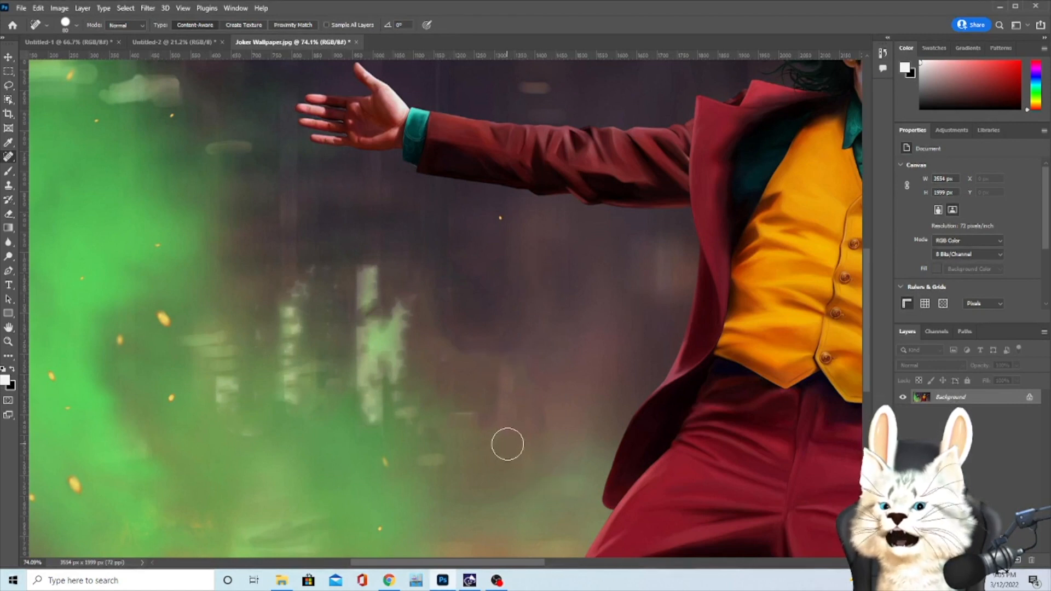
# Step: Heal the leftover patches of the letters K and O with the Spot Healing Brush
pyautogui.moveTo(494, 406); pyautogui.dragTo(490, 397)
pyautogui.moveTo(493, 360)
pyautogui.mouseDown()
pyautogui.moveTo(418, 350)
pyautogui.moveTo(465, 357)
pyautogui.moveTo(415, 313)
pyautogui.moveTo(379, 315)
pyautogui.moveTo(368, 369)
pyautogui.moveTo(385, 303)
pyautogui.moveTo(403, 364)
pyautogui.moveTo(391, 459)
pyautogui.moveTo(441, 451)
pyautogui.moveTo(435, 411)
pyautogui.mouseUp()
pyautogui.moveTo(438, 408); pyautogui.dragTo(481, 408)
pyautogui.moveTo(387, 410)
pyautogui.mouseDown()
pyautogui.moveTo(380, 358)
pyautogui.moveTo(424, 327)
pyautogui.moveTo(421, 344)
pyautogui.moveTo(372, 357)
pyautogui.moveTo(395, 364)
pyautogui.moveTo(392, 392)
pyautogui.moveTo(414, 436)
pyautogui.moveTo(399, 484)
pyautogui.moveTo(405, 432)
pyautogui.moveTo(363, 413)
pyautogui.moveTo(374, 343)
pyautogui.moveTo(400, 319)
pyautogui.mouseUp()
pyautogui.moveTo(373, 409); pyautogui.dragTo(387, 421)
pyautogui.moveTo(318, 372)
pyautogui.mouseDown()
pyautogui.moveTo(299, 382)
pyautogui.moveTo(292, 310)
pyautogui.mouseUp()
pyautogui.click(331, 274)
# Step: Heal the remnants of the letter J and the remaining blotches around the former lettering in the green smoke
pyautogui.click(220, 355)
pyautogui.click(223, 406)
pyautogui.click(214, 377)
pyautogui.click(192, 347)
pyautogui.click(249, 330)
pyautogui.click(281, 379)
pyautogui.click(247, 429)
pyautogui.click(218, 394)
pyautogui.click(354, 393)
pyautogui.click(325, 386)
pyautogui.moveTo(368, 384); pyautogui.dragTo(417, 445)
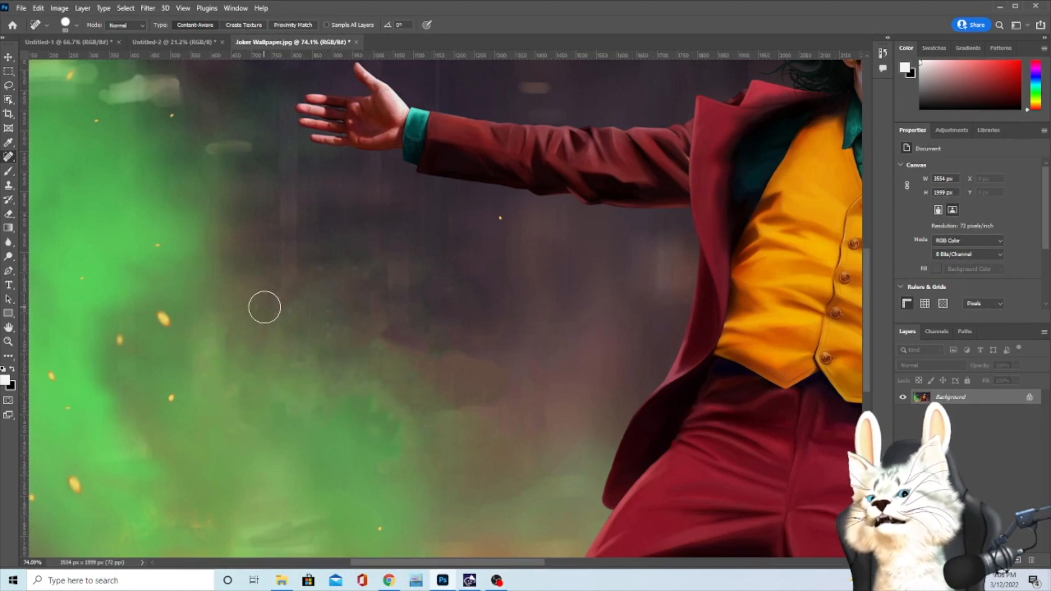
# Step: Clone clean green smoke over the blotchy healed area with the Clone Stamp at a 175 px brush size and 70% opacity
pyautogui.click(9, 187)
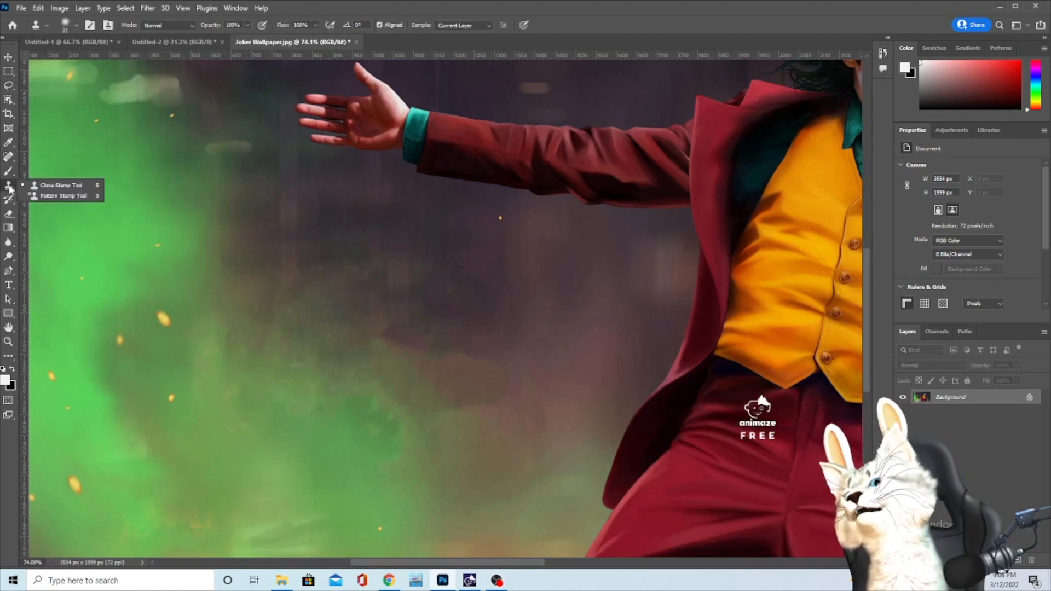
pyautogui.click(64, 189)
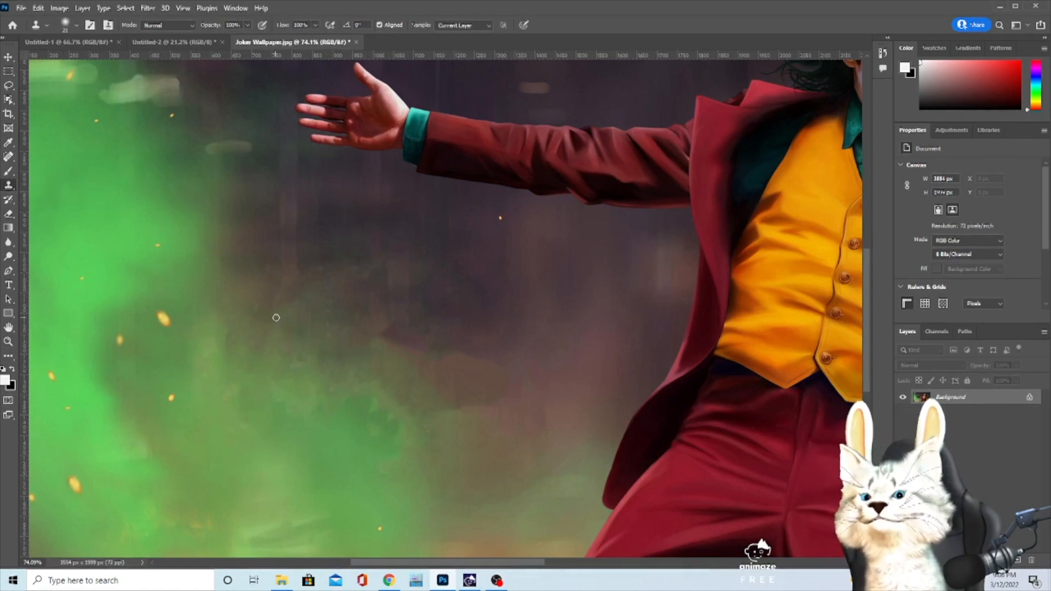
pyautogui.press(']')
pyautogui.press(']')
pyautogui.press(']')
pyautogui.press(']')
pyautogui.press(']')
pyautogui.press(']')
pyautogui.press(']')
pyautogui.press(']')
pyautogui.press(']')
pyautogui.press(']')
pyautogui.press(']')
pyautogui.press(']')
pyautogui.press(']')
pyautogui.press(']')
pyautogui.press(']')
pyautogui.press('[')
pyautogui.press('[')
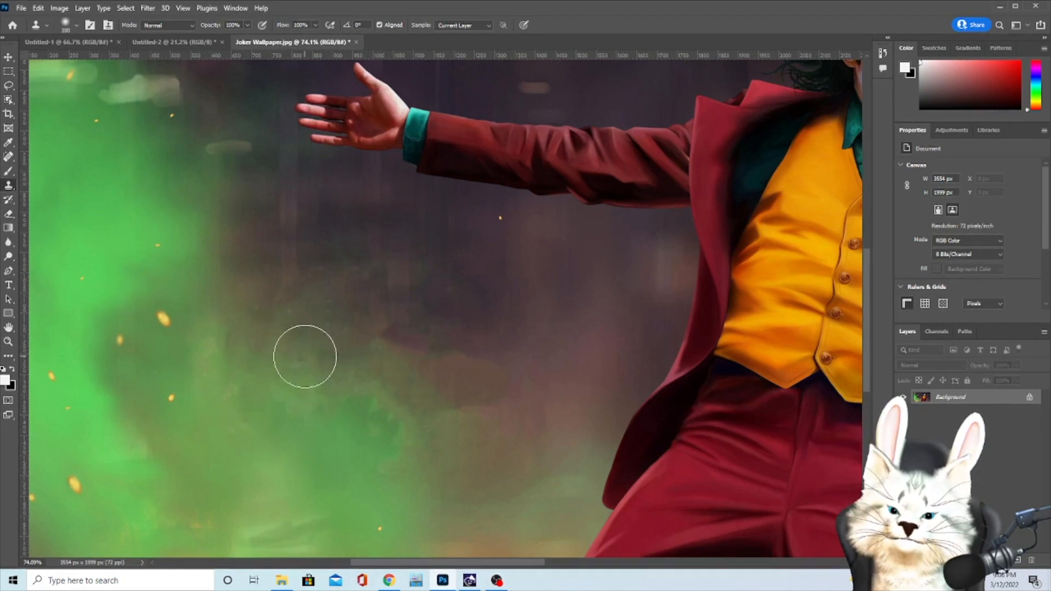
pyautogui.scroll(-2, 438, 274)
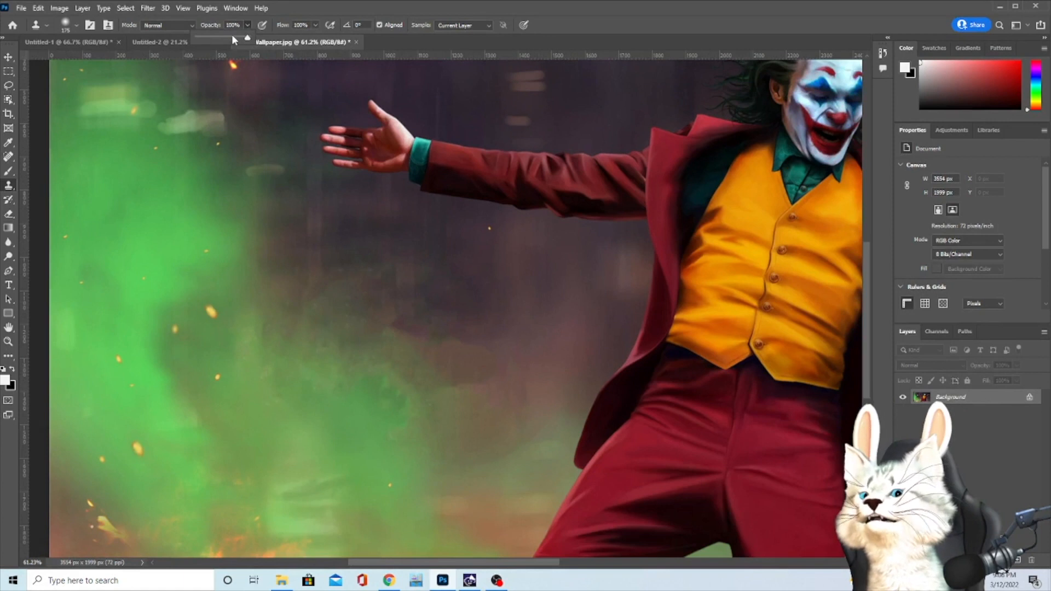
pyautogui.moveTo(240, 39); pyautogui.dragTo(234, 39)
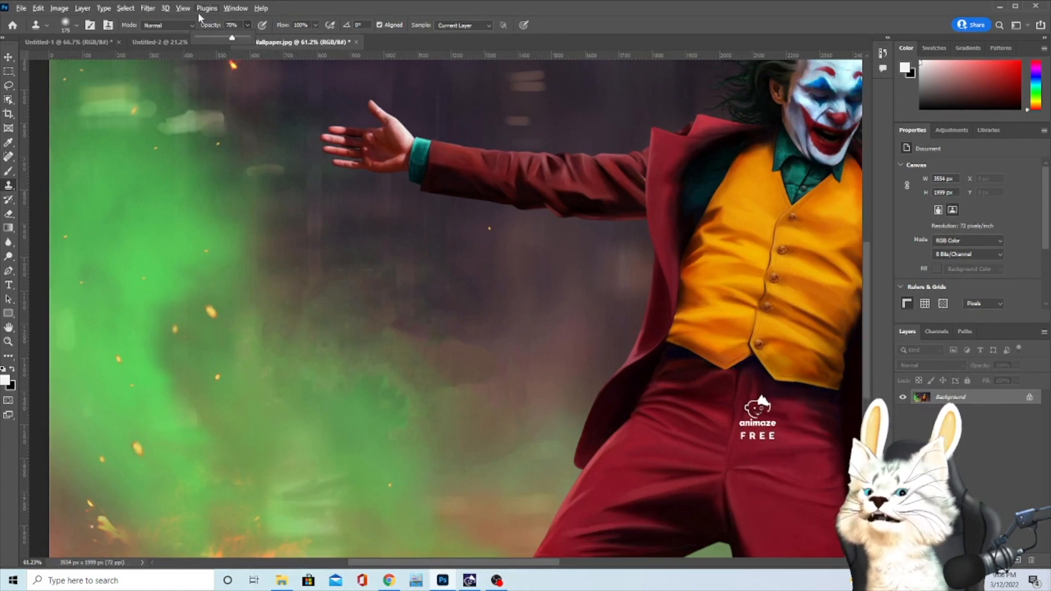
pyautogui.keyDown('alt'); pyautogui.click(296, 447); pyautogui.keyUp('alt')
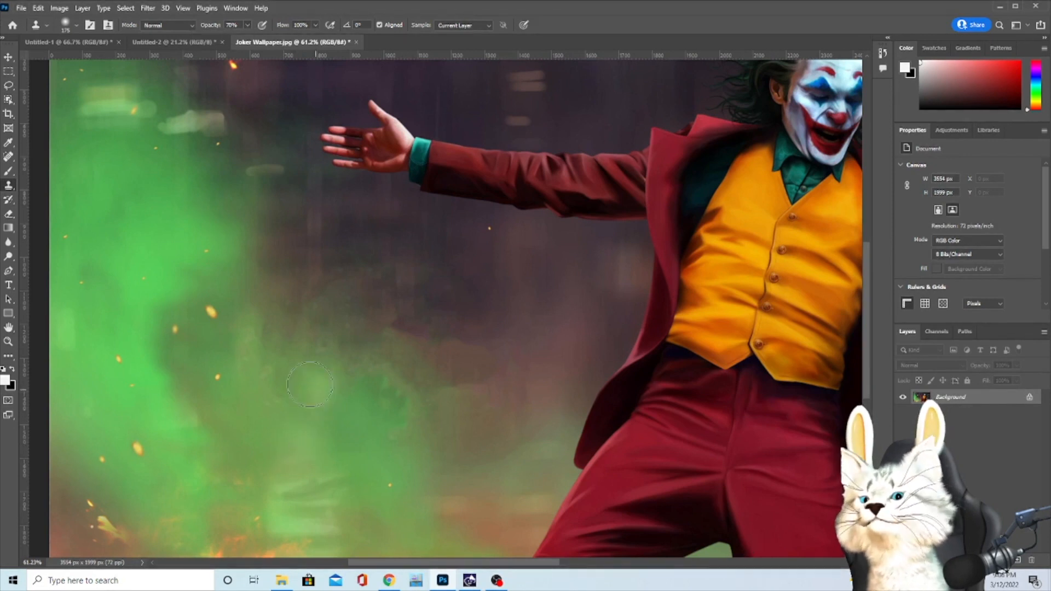
pyautogui.moveTo(308, 380)
pyautogui.mouseDown()
pyautogui.moveTo(366, 387)
pyautogui.moveTo(396, 416)
pyautogui.mouseUp()
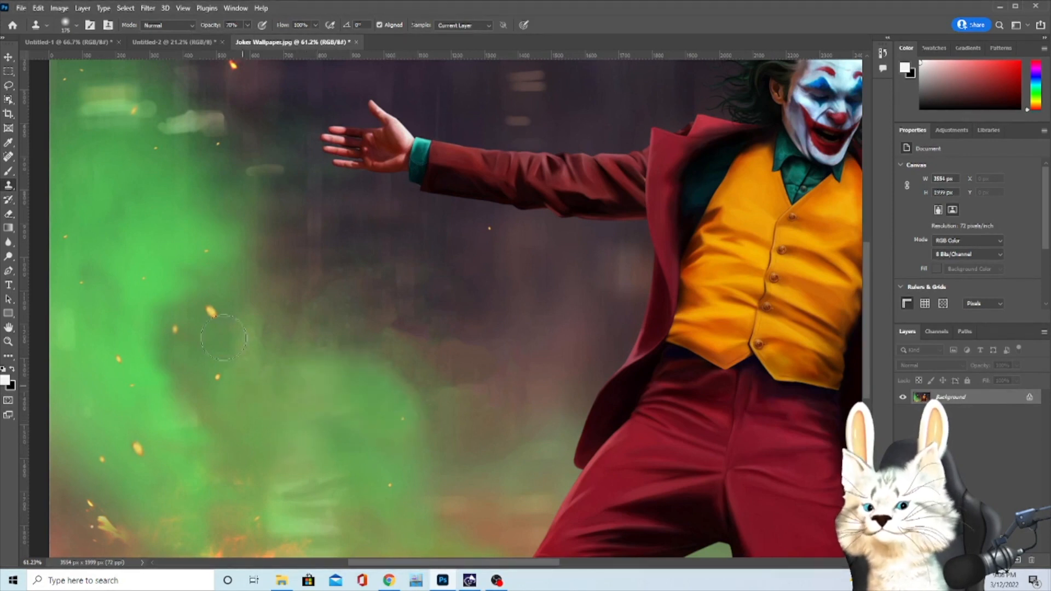
# Step: Blend the edge of the green smoke into the dark background with the Clone Stamp at 23% opacity
pyautogui.click(246, 25)
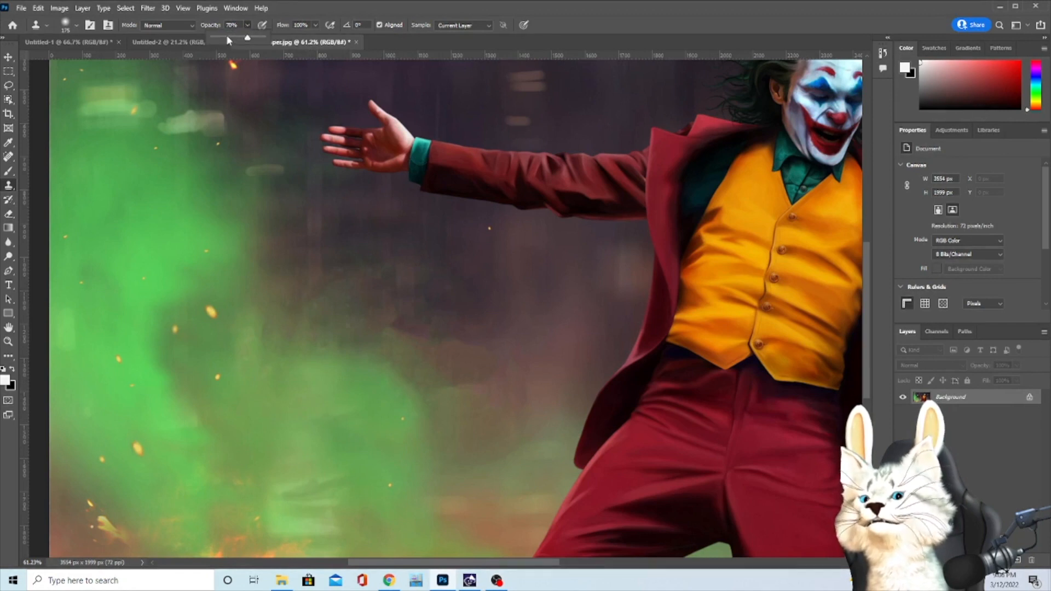
pyautogui.click(226, 37)
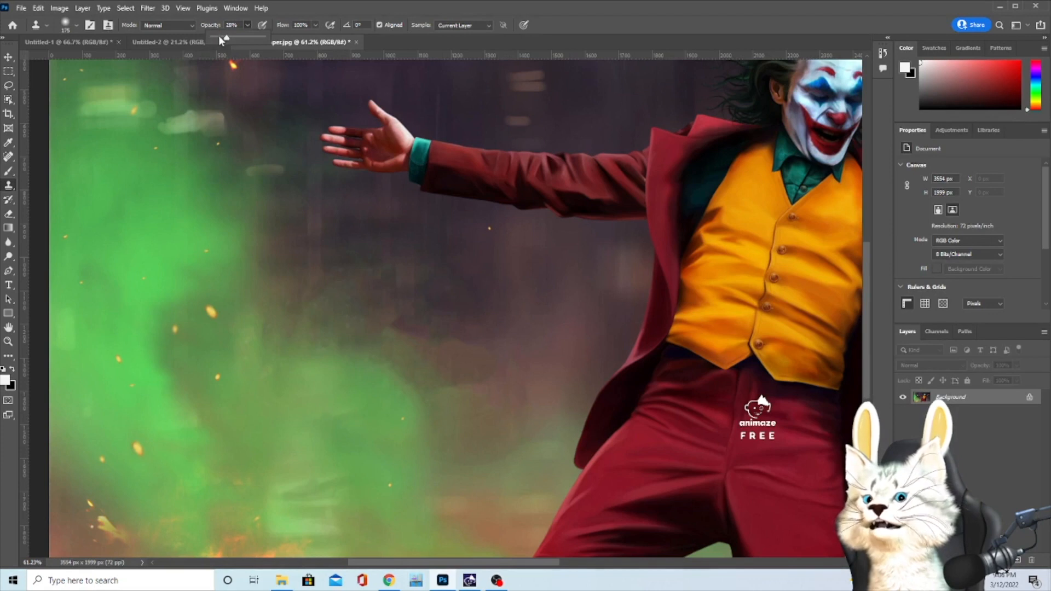
pyautogui.click(223, 37)
pyautogui.click(238, 420)
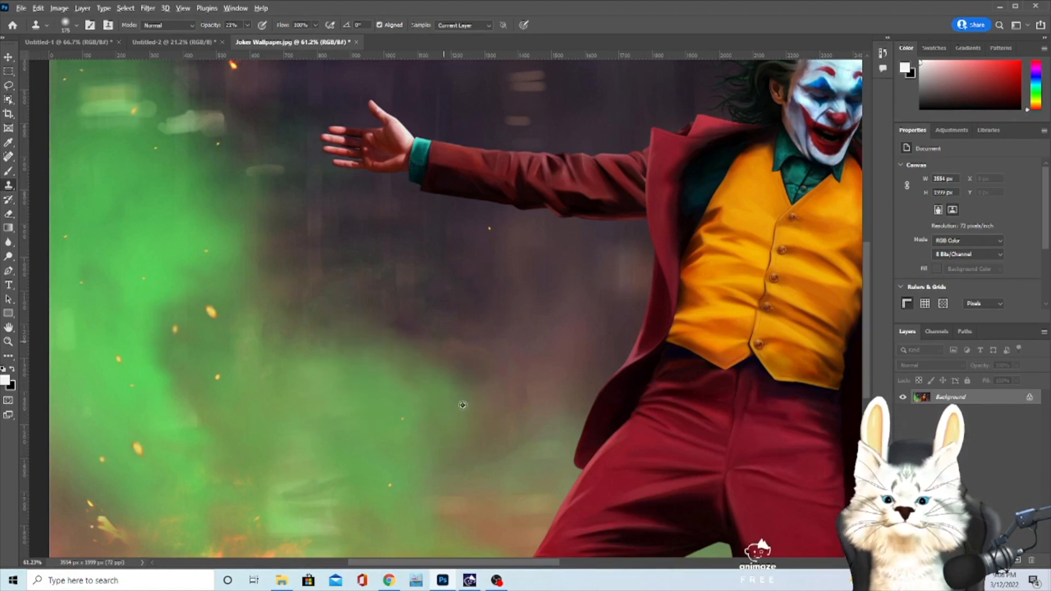
pyautogui.scroll(-2, 301, 310)
pyautogui.click(8, 57)
# Step: Soften the retouched green smoke where the lettering was with the Blur tool at a 500 px brush size and 8% strength
pyautogui.scroll(-3, 403, 431)
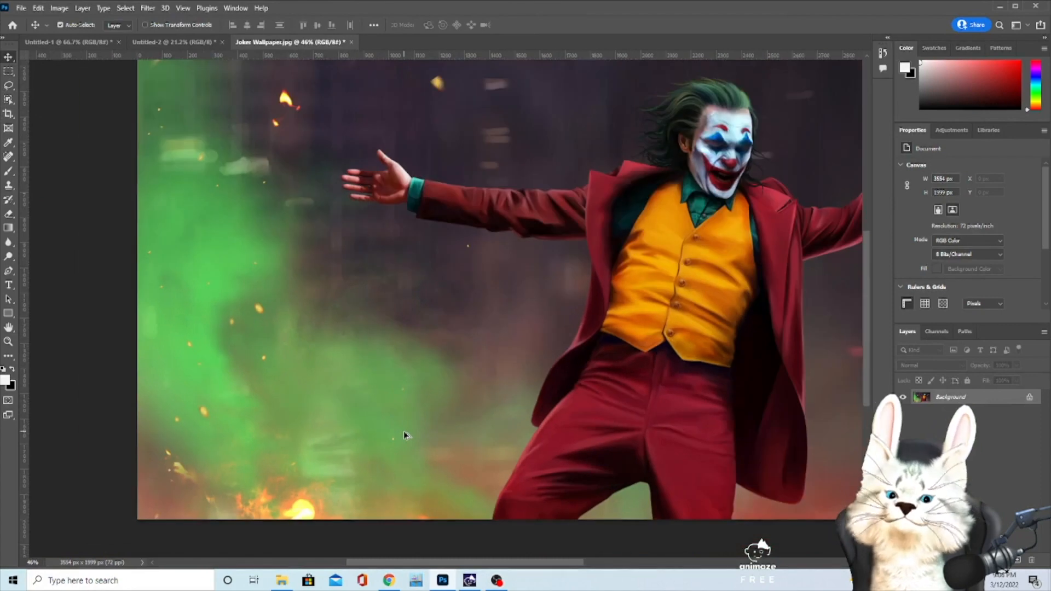
pyautogui.scroll(-3, 403, 431)
pyautogui.scroll(-1, 511, 451)
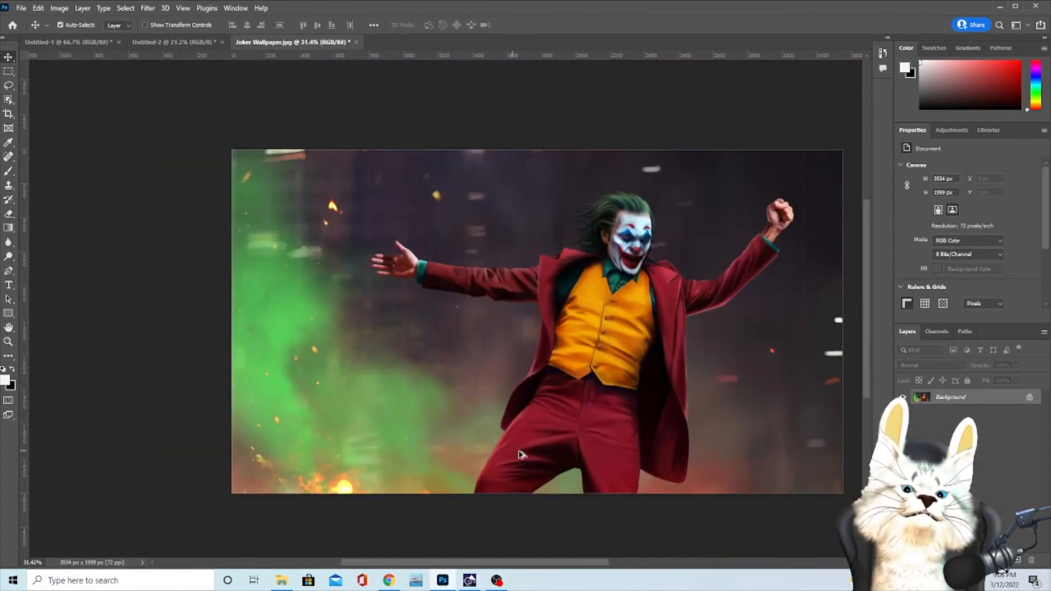
pyautogui.scroll(2, 601, 417)
pyautogui.scroll(-1, 442, 423)
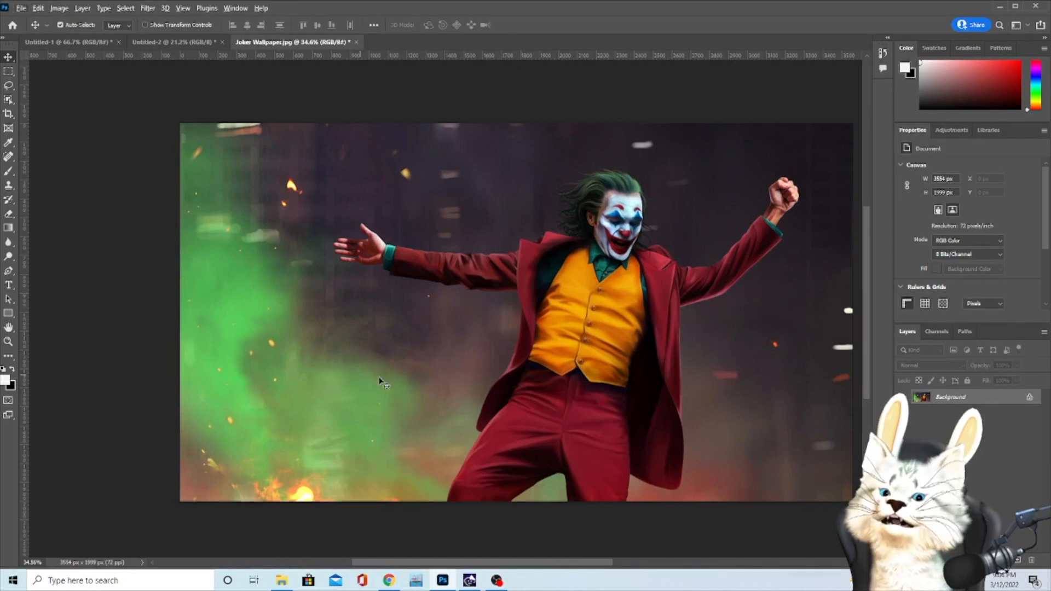
pyautogui.click(8, 242)
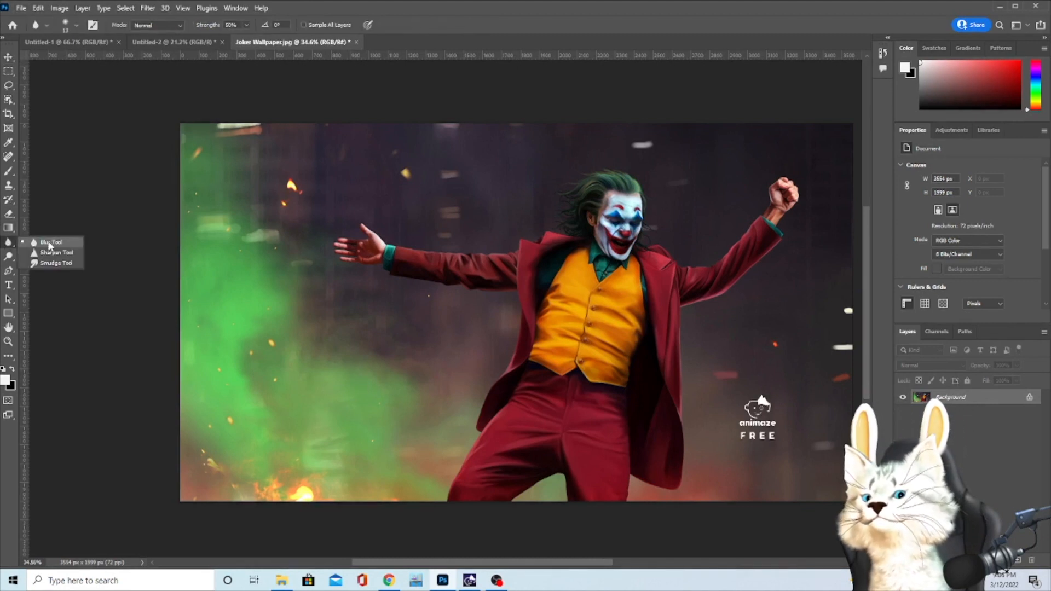
pyautogui.click(49, 245)
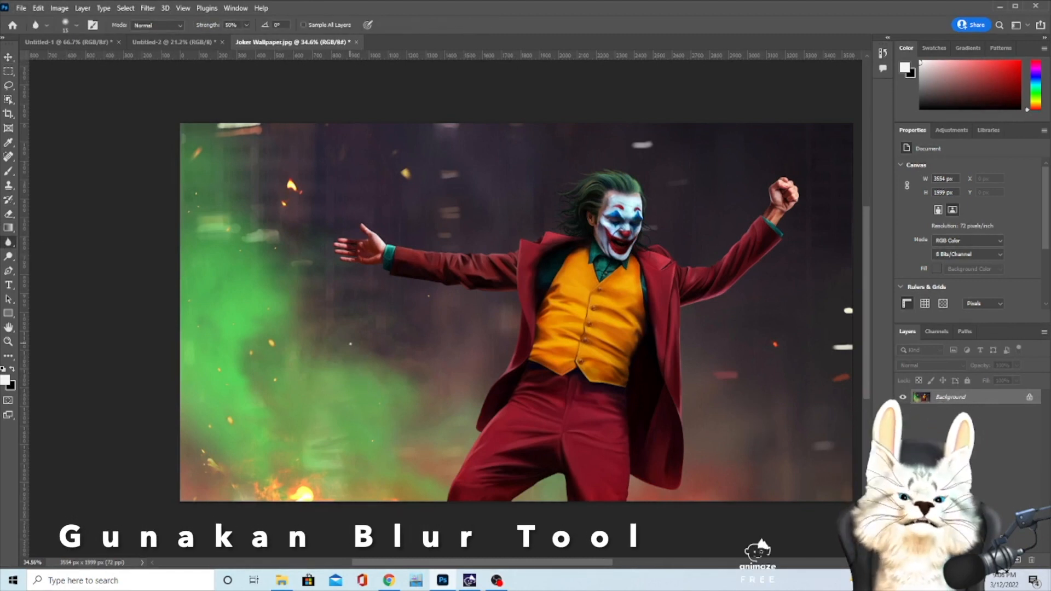
pyautogui.press(']')
pyautogui.press(']')
pyautogui.press(']')
pyautogui.press(']')
pyautogui.press(']')
pyautogui.press(']')
pyautogui.press(']')
pyautogui.press(']')
pyautogui.press(']')
pyautogui.press(']')
pyautogui.press(']')
pyautogui.press(']')
pyautogui.press(']')
pyautogui.click(247, 24)
pyautogui.moveTo(247, 37); pyautogui.dragTo(226, 39)
pyautogui.click(335, 350)
pyautogui.press('[')
pyautogui.press('[')
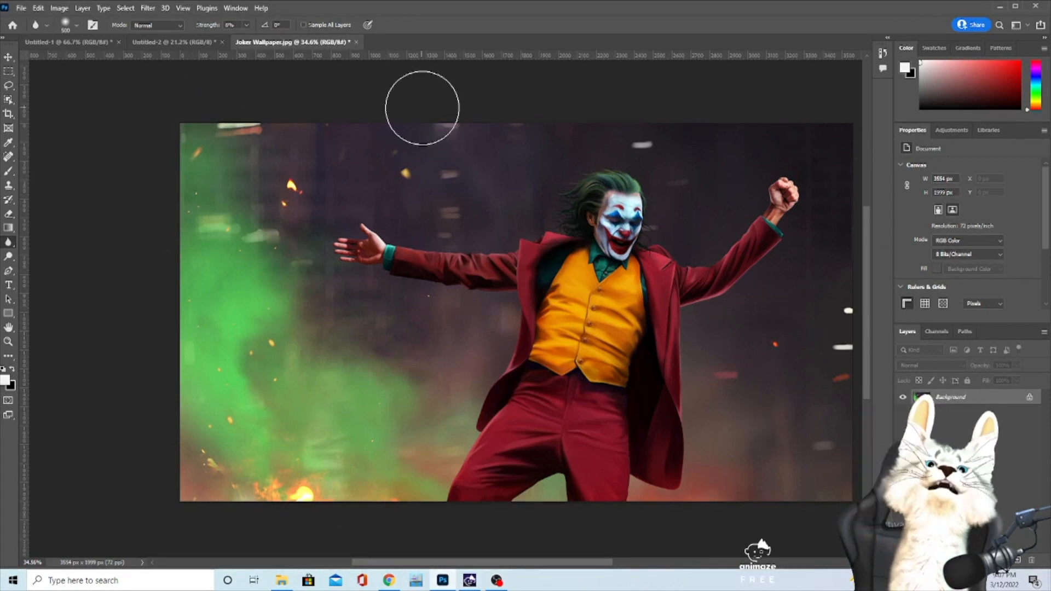
# Step: Examine the blurred smoke area and the whole wallpaper at several magnifications for leftover traces of the lettering
pyautogui.scroll(-2, 307, 400)
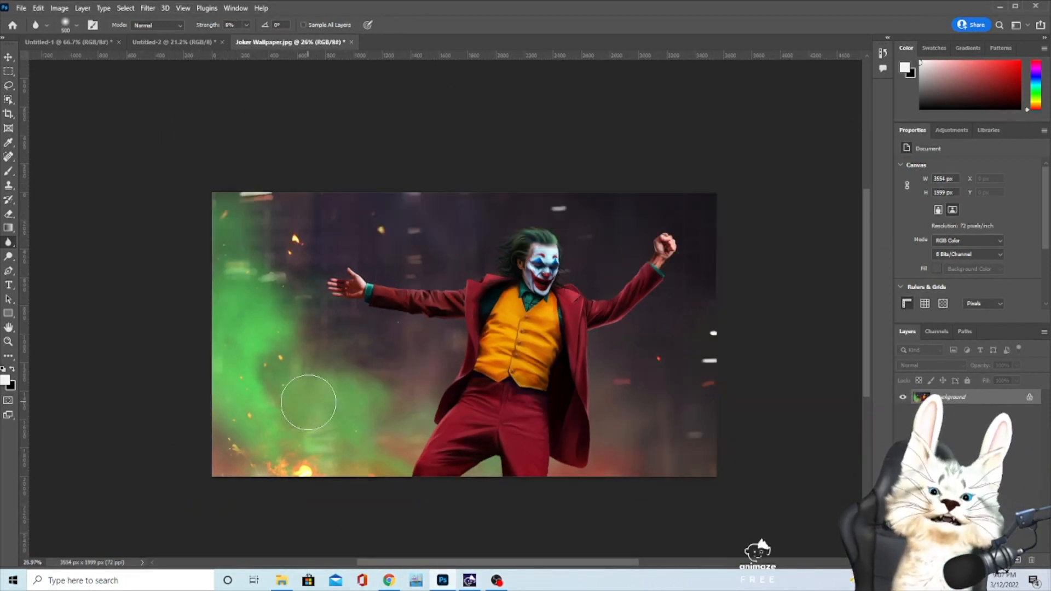
pyautogui.scroll(2, 307, 401)
pyautogui.scroll(1, 350, 476)
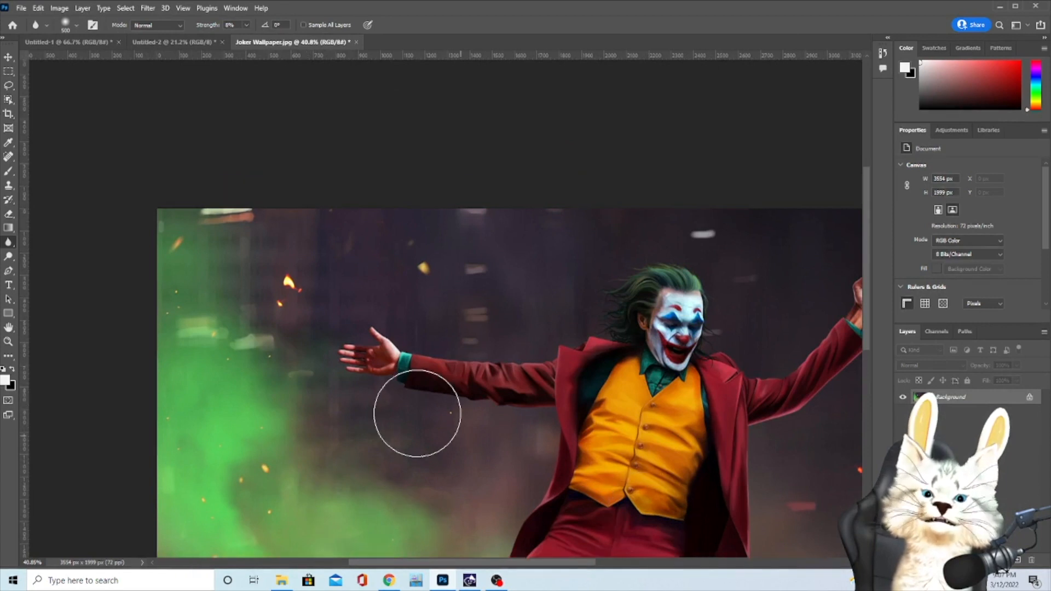
pyautogui.scroll(-1, 419, 416)
pyautogui.scroll(1, 375, 467)
pyautogui.scroll(3, 377, 465)
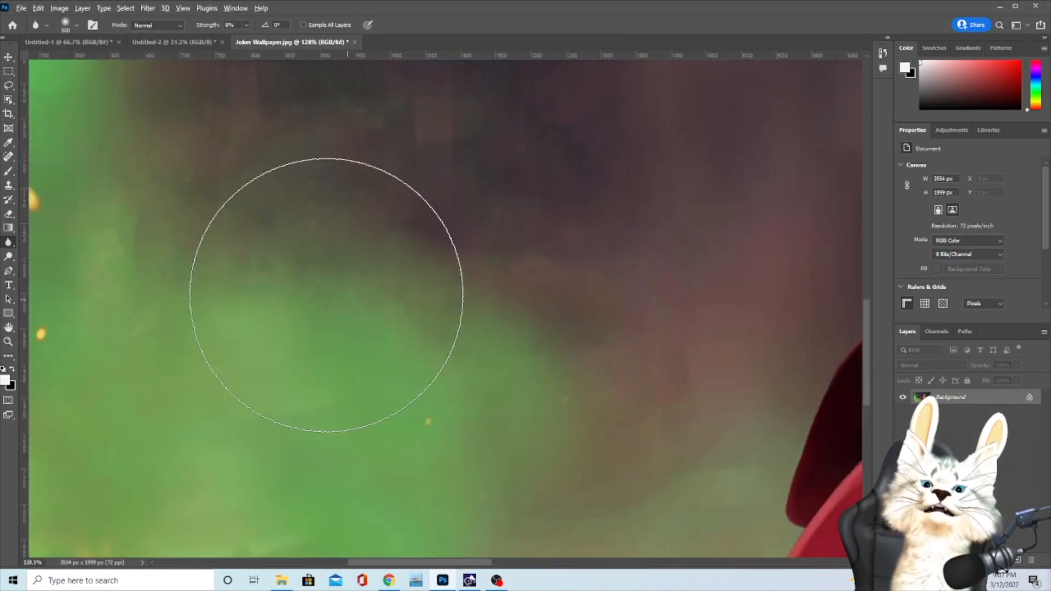
pyautogui.scroll(-3, 518, 383)
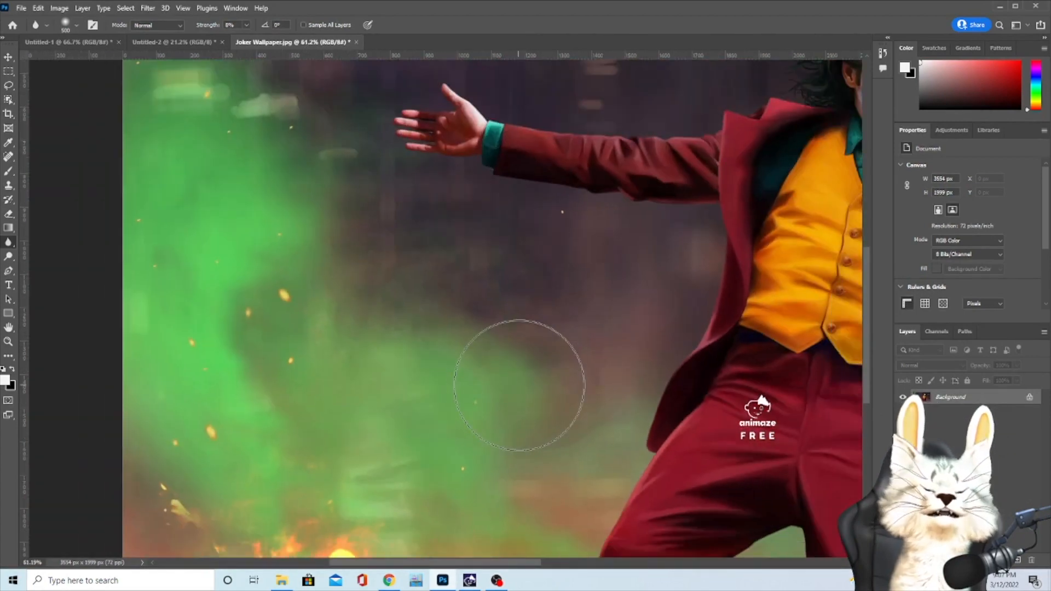
pyautogui.scroll(-2, 443, 382)
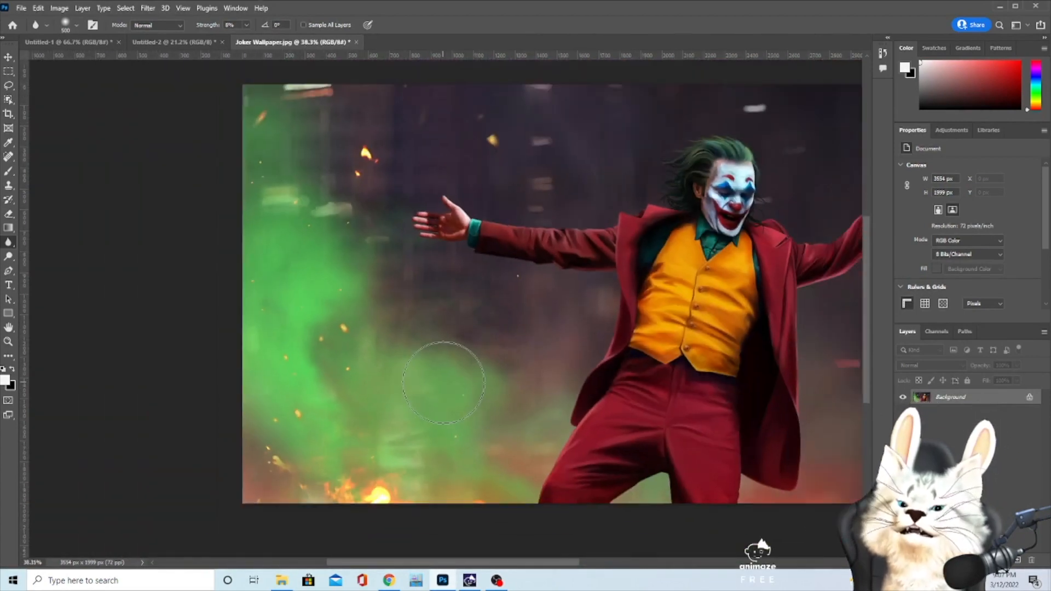
pyautogui.scroll(-2, 443, 382)
pyautogui.scroll(1, 535, 305)
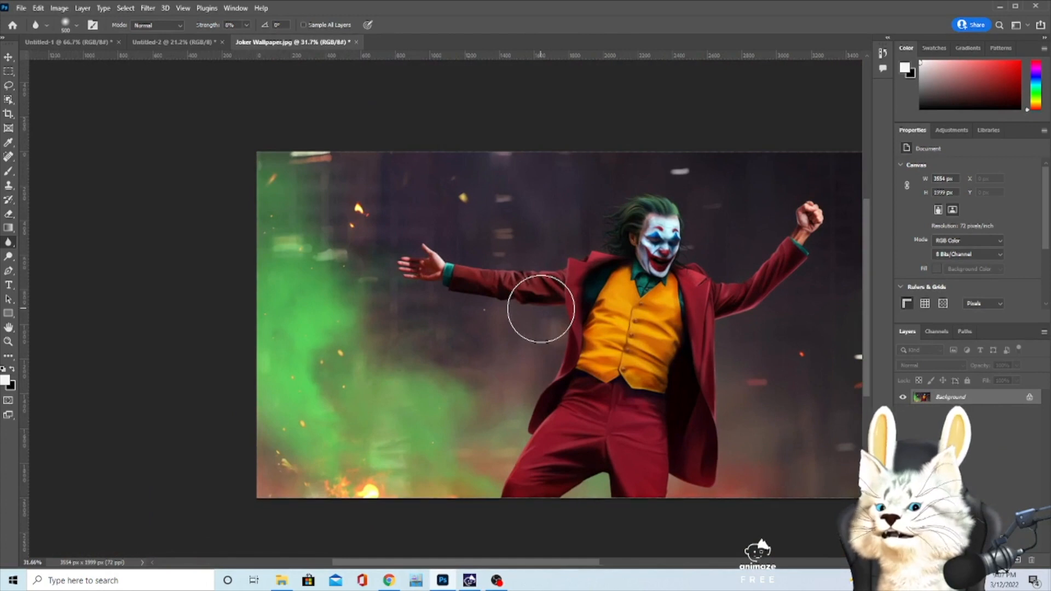
pyautogui.scroll(1, 541, 308)
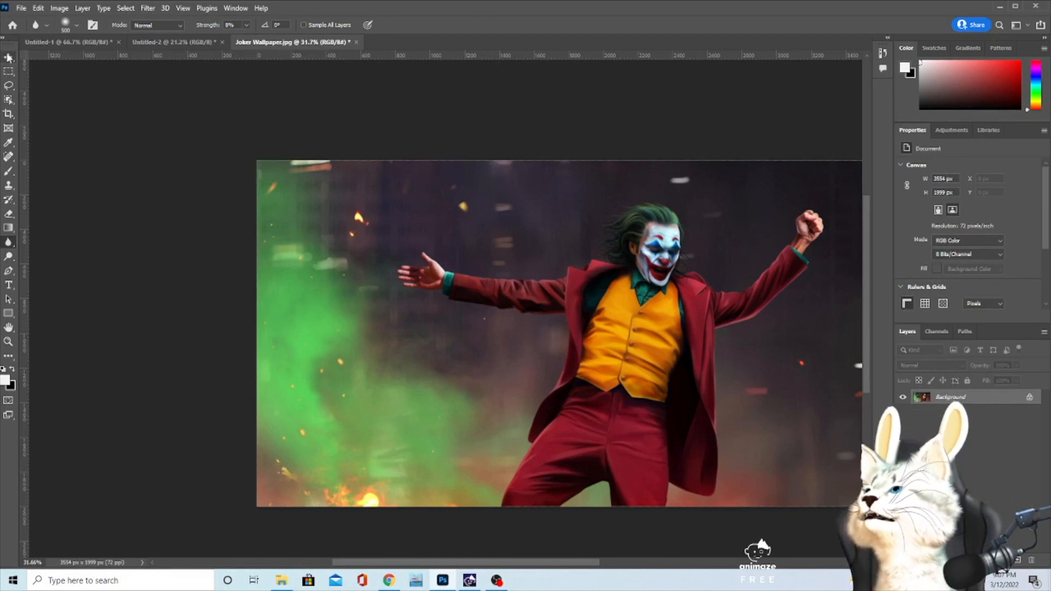
# Step: Switch to the Wonder Woman poster and remove the letter W of the WONDER title with the content-aware Spot Healing Brush
pyautogui.press('v')
pyautogui.click(186, 42)
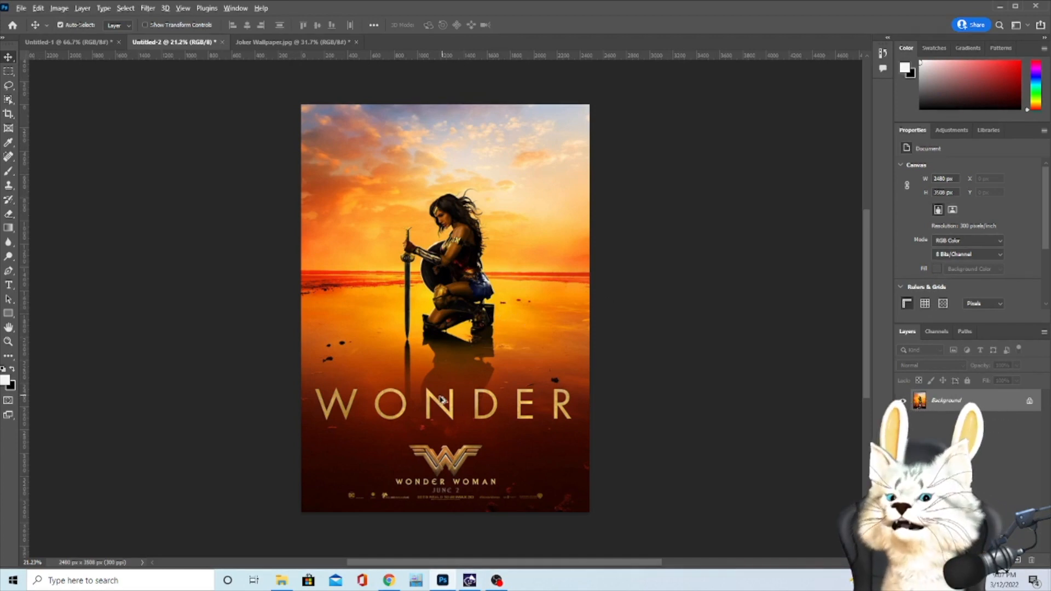
pyautogui.scroll(-1, 345, 422)
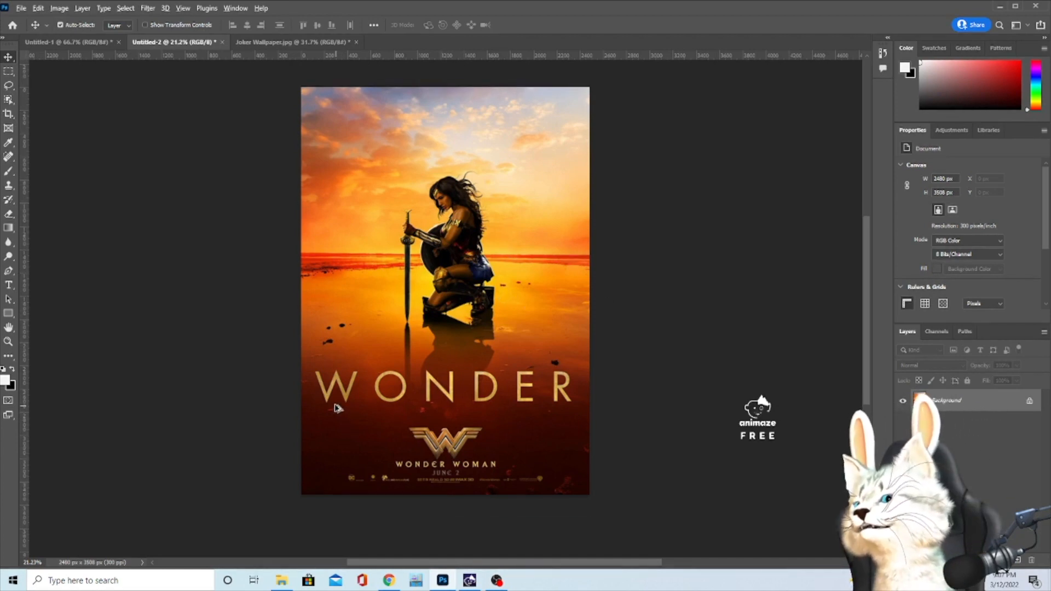
pyautogui.scroll(-1, 336, 408)
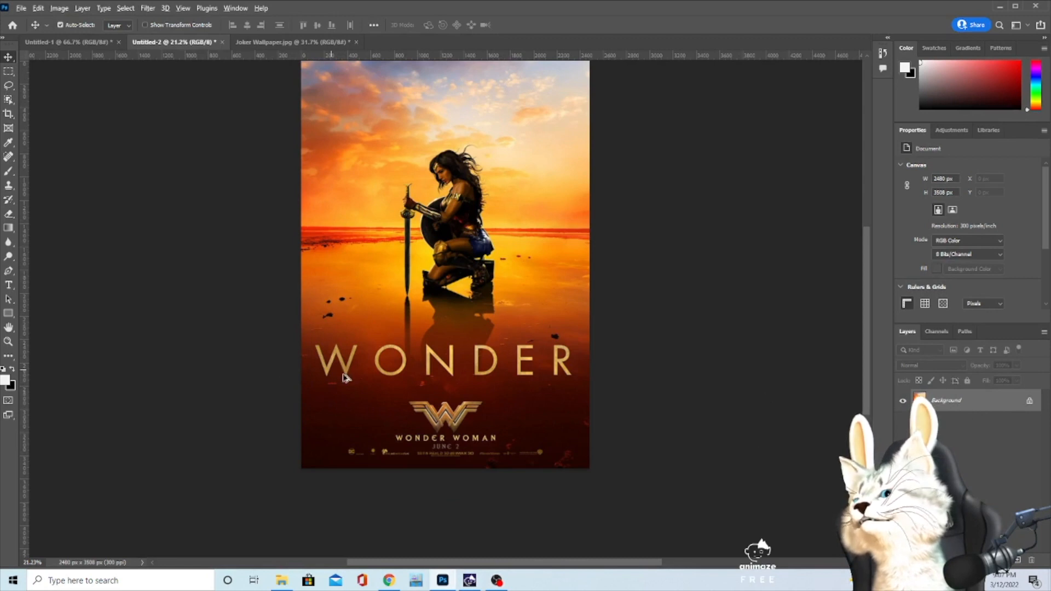
pyautogui.scroll(2, 110, 281)
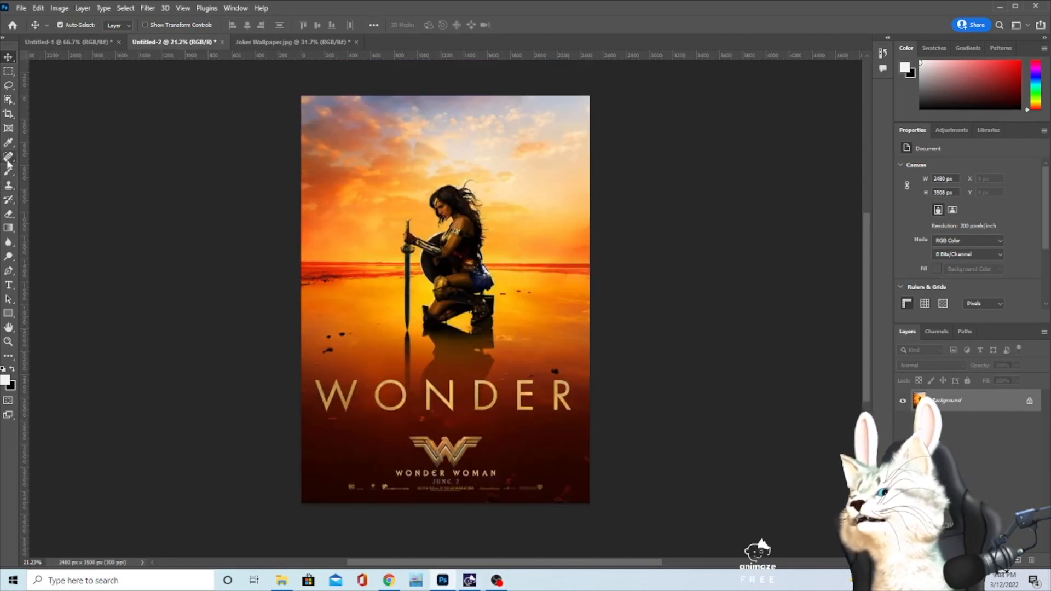
pyautogui.click(8, 158)
pyautogui.scroll(2, 334, 400)
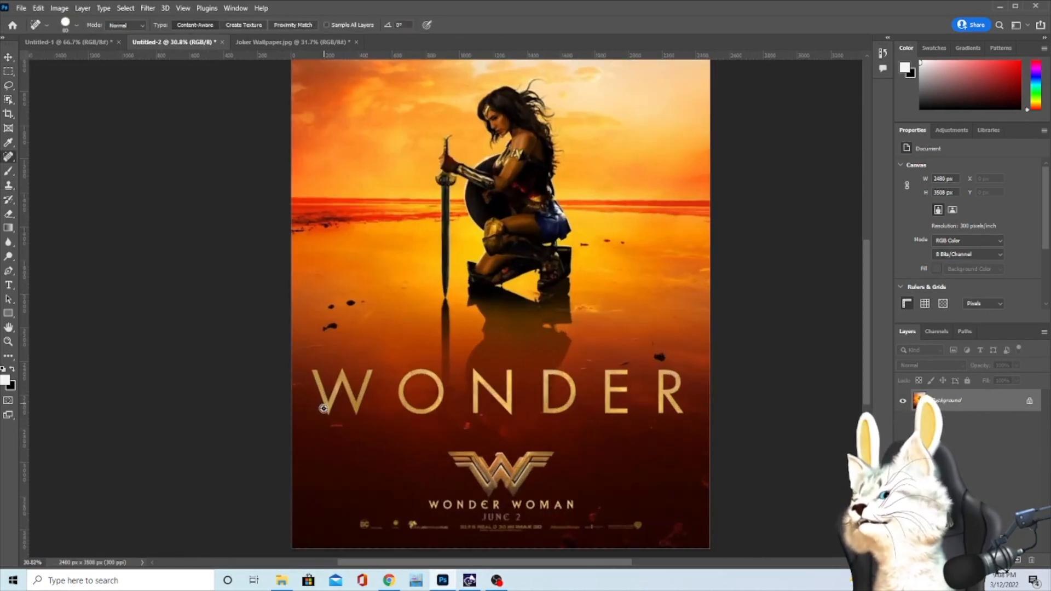
pyautogui.scroll(3, 326, 411)
pyautogui.scroll(2, 316, 459)
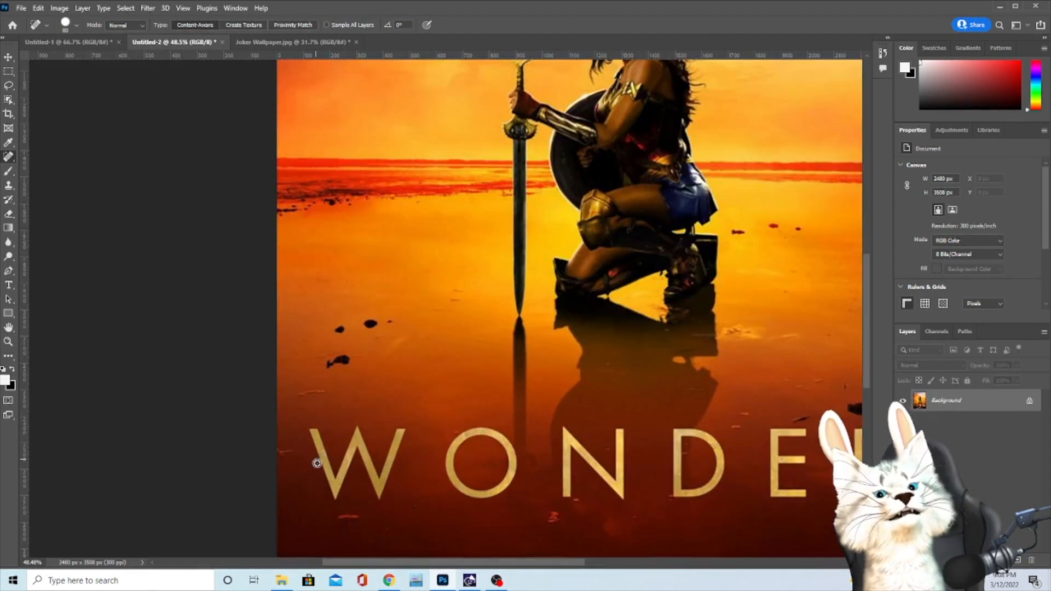
pyautogui.scroll(3, 317, 463)
pyautogui.scroll(-4, 347, 474)
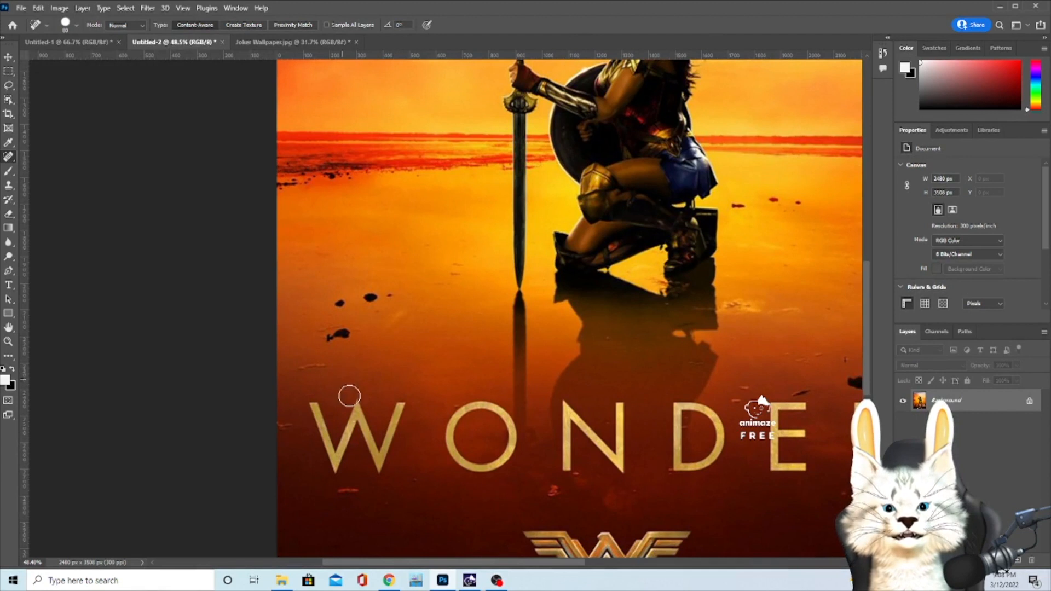
pyautogui.moveTo(312, 403)
pyautogui.mouseDown()
pyautogui.moveTo(329, 470)
pyautogui.moveTo(357, 402)
pyautogui.moveTo(381, 470)
pyautogui.moveTo(405, 401)
pyautogui.moveTo(395, 436)
pyautogui.moveTo(411, 512)
pyautogui.mouseUp()
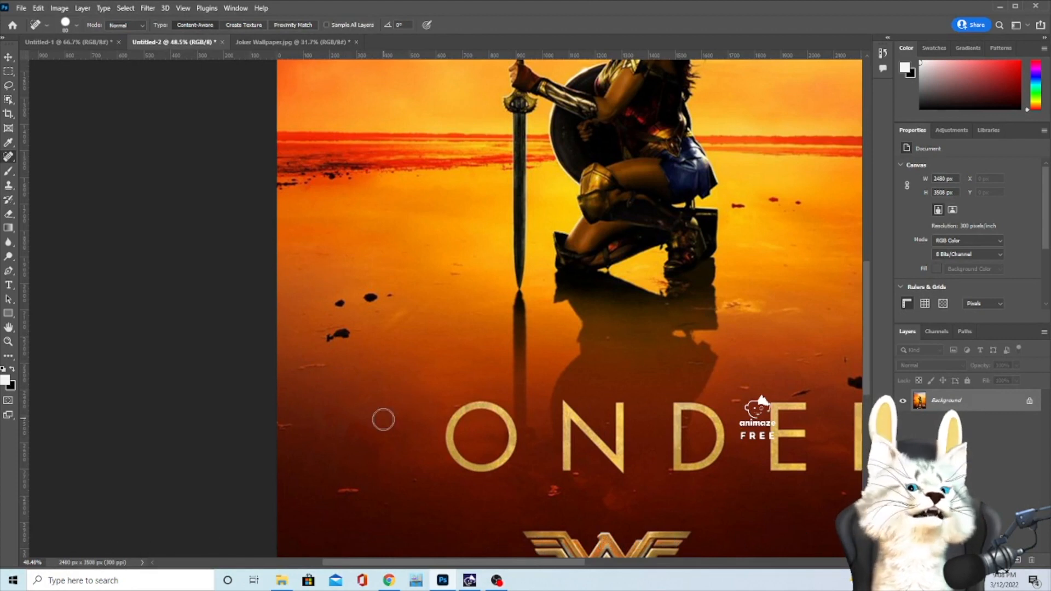
# Step: Heal away the remaining letters O, N, D, E and R of the large title across the poster's reflection
pyautogui.rightClick(445, 582)
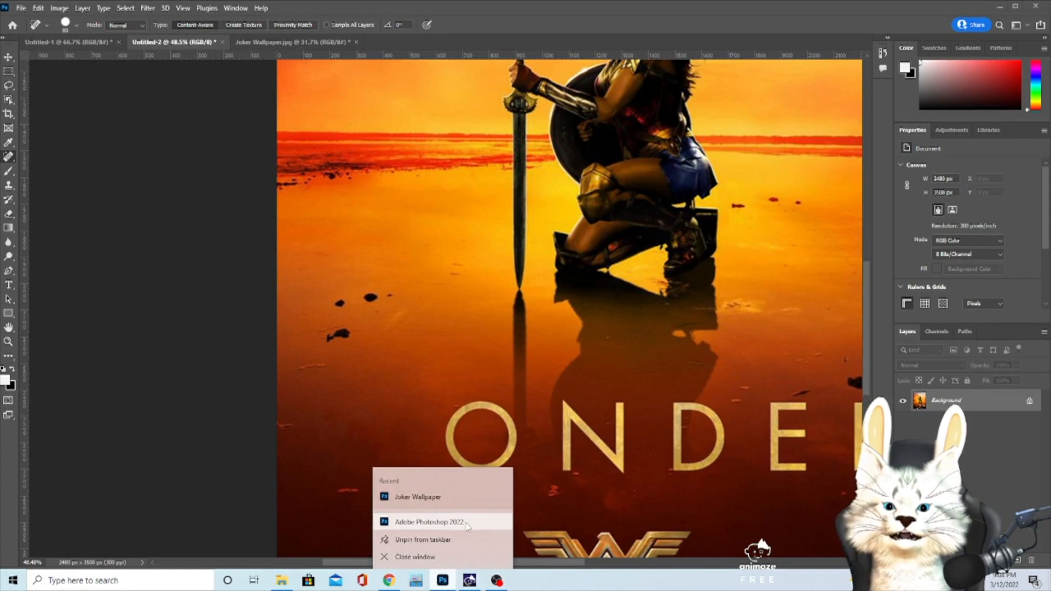
pyautogui.click(177, 376)
pyautogui.moveTo(456, 423)
pyautogui.mouseDown()
pyautogui.moveTo(449, 452)
pyautogui.moveTo(472, 470)
pyautogui.moveTo(510, 447)
pyautogui.moveTo(479, 410)
pyautogui.mouseUp()
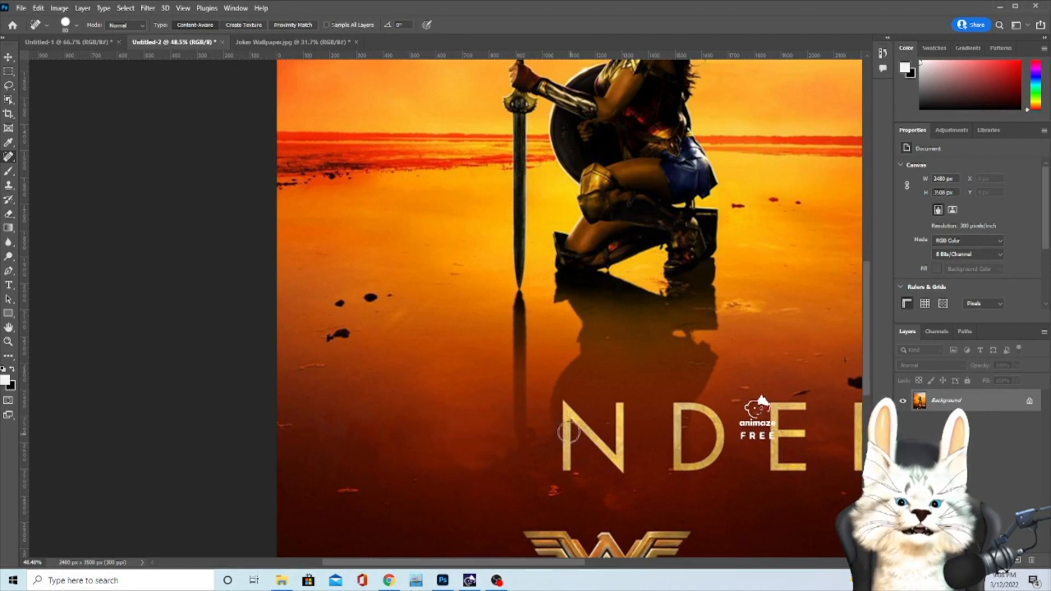
pyautogui.moveTo(567, 469)
pyautogui.mouseDown()
pyautogui.moveTo(566, 403)
pyautogui.moveTo(621, 466)
pyautogui.moveTo(621, 401)
pyautogui.mouseUp()
pyautogui.moveTo(618, 439); pyautogui.dragTo(619, 441)
pyautogui.moveTo(677, 402)
pyautogui.mouseDown()
pyautogui.moveTo(677, 471)
pyautogui.moveTo(718, 449)
pyautogui.moveTo(715, 419)
pyautogui.moveTo(660, 411)
pyautogui.mouseUp()
pyautogui.scroll(-1, 698, 418)
pyautogui.scroll(1, 750, 390)
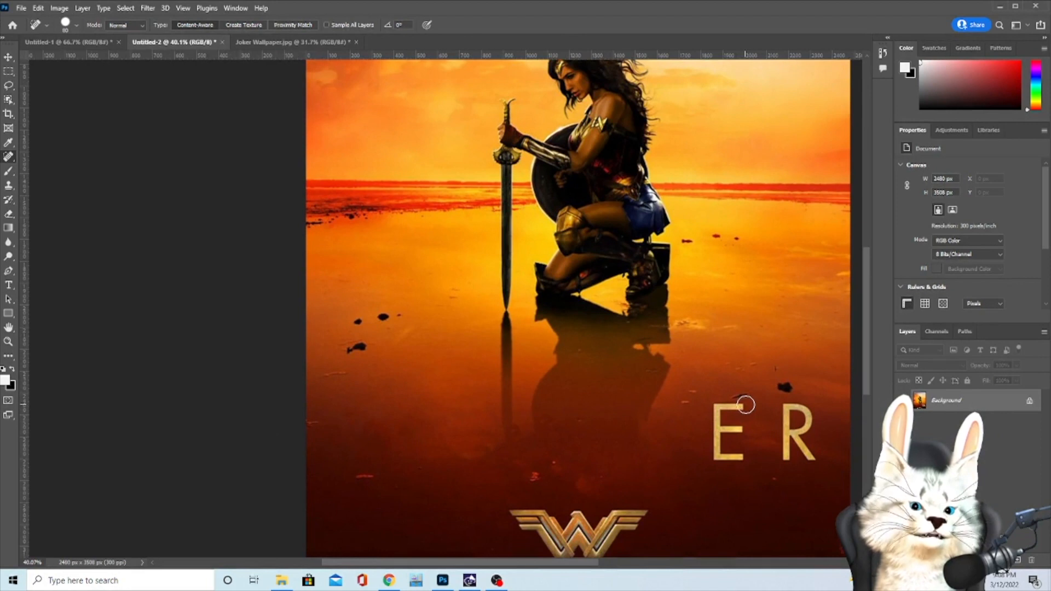
pyautogui.moveTo(718, 407)
pyautogui.mouseDown()
pyautogui.moveTo(718, 458)
pyautogui.moveTo(748, 460)
pyautogui.moveTo(738, 422)
pyautogui.moveTo(714, 435)
pyautogui.mouseUp()
pyautogui.moveTo(781, 452)
pyautogui.mouseDown()
pyautogui.moveTo(786, 405)
pyautogui.moveTo(804, 413)
pyautogui.moveTo(790, 433)
pyautogui.moveTo(788, 459)
pyautogui.mouseUp()
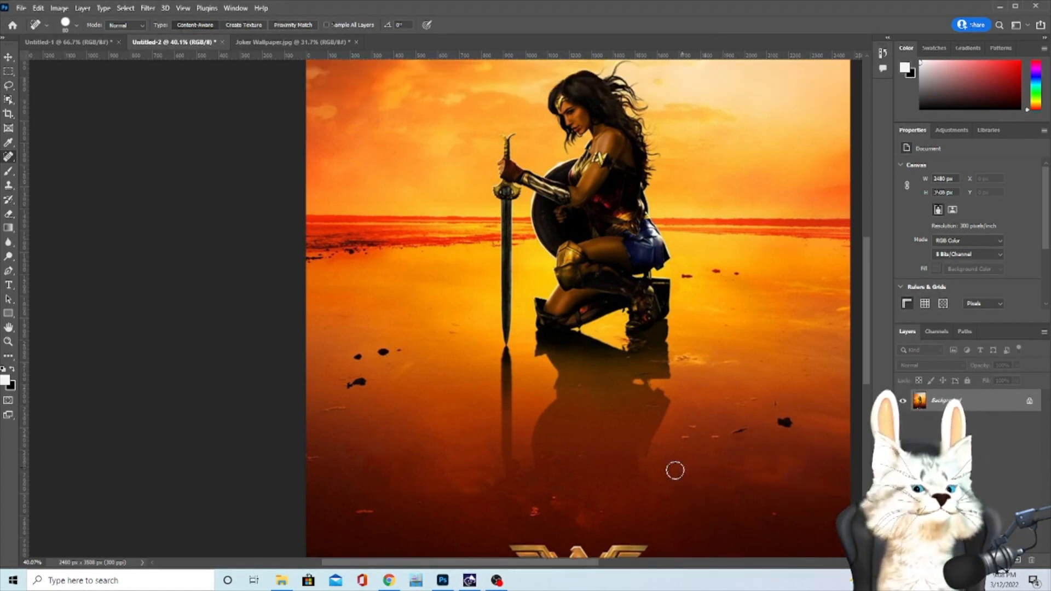
# Step: Remove the emblem, the WONDER WOMAN lettering, the JUNE 2 date and the credits from the lower part of the poster with the Spot Healing Brush
pyautogui.scroll(-2, 676, 469)
pyautogui.scroll(-3, 517, 469)
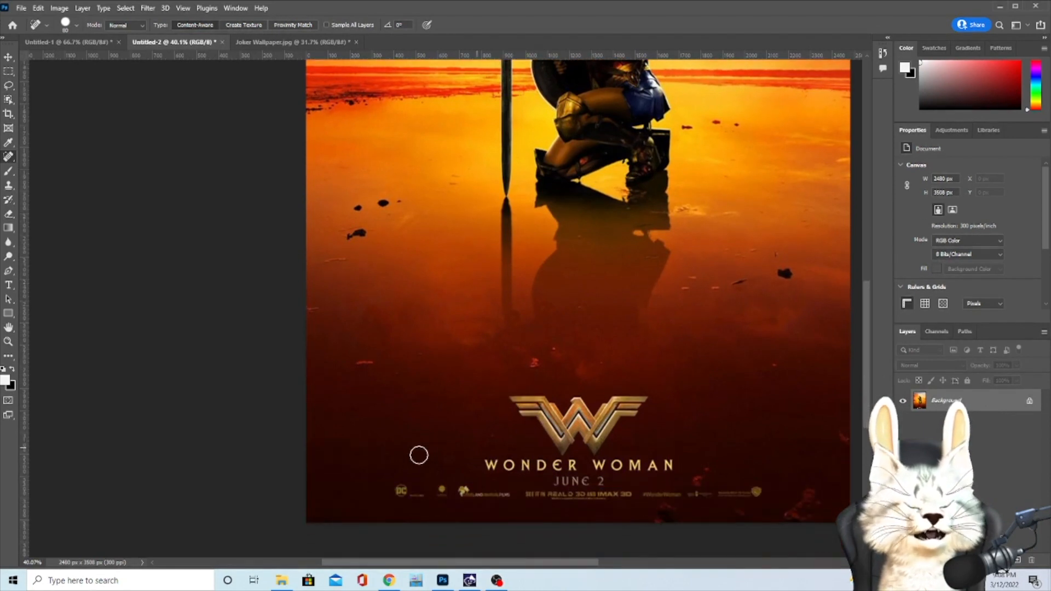
pyautogui.moveTo(432, 491); pyautogui.dragTo(648, 493)
pyautogui.moveTo(519, 488)
pyautogui.mouseDown()
pyautogui.moveTo(774, 490)
pyautogui.moveTo(476, 462)
pyautogui.moveTo(578, 466)
pyautogui.moveTo(588, 461)
pyautogui.moveTo(564, 448)
pyautogui.moveTo(586, 438)
pyautogui.moveTo(590, 450)
pyautogui.moveTo(641, 404)
pyautogui.moveTo(602, 406)
pyautogui.moveTo(593, 425)
pyautogui.moveTo(623, 397)
pyautogui.moveTo(643, 397)
pyautogui.moveTo(585, 424)
pyautogui.moveTo(576, 400)
pyautogui.moveTo(562, 424)
pyautogui.moveTo(539, 400)
pyautogui.moveTo(511, 399)
pyautogui.moveTo(554, 431)
pyautogui.mouseUp()
pyautogui.moveTo(608, 488); pyautogui.dragTo(630, 501)
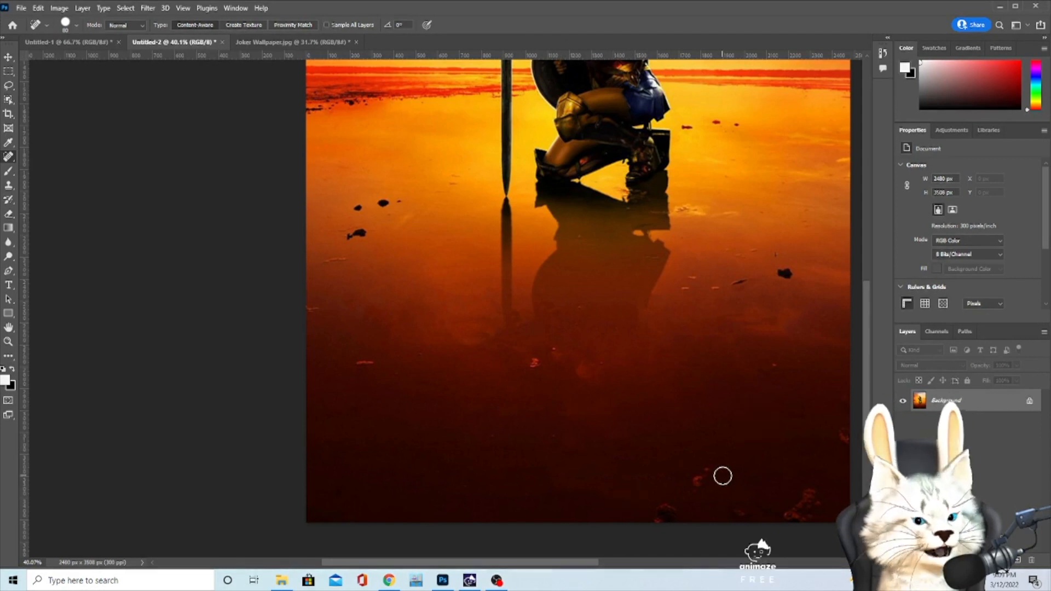
# Step: Heal the small light spots in the dark water below the figure's reflection and check the whole poster
pyautogui.click(540, 356)
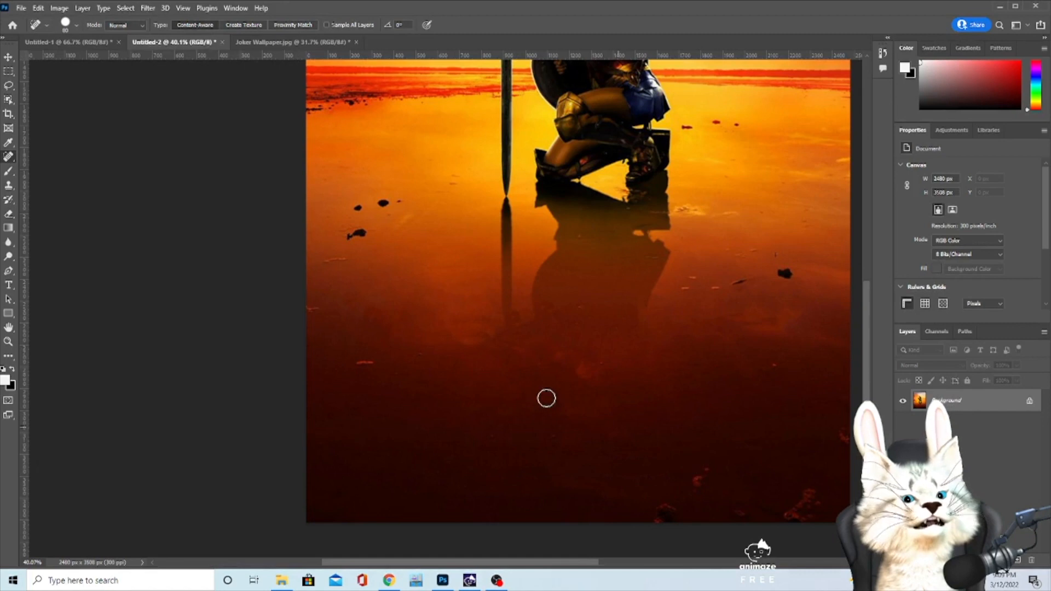
pyautogui.click(582, 365)
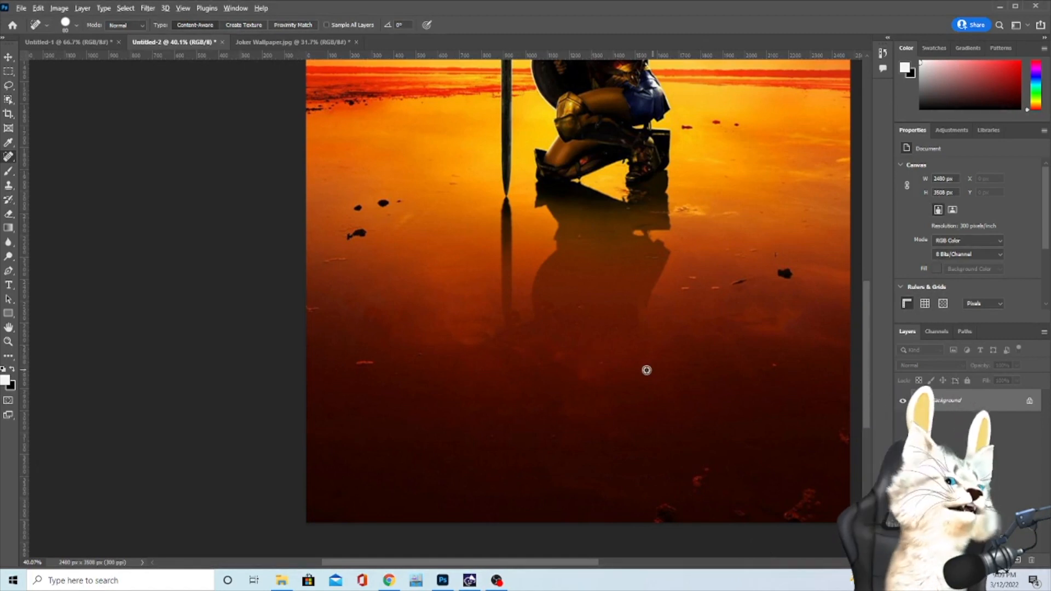
pyautogui.scroll(-4, 433, 316)
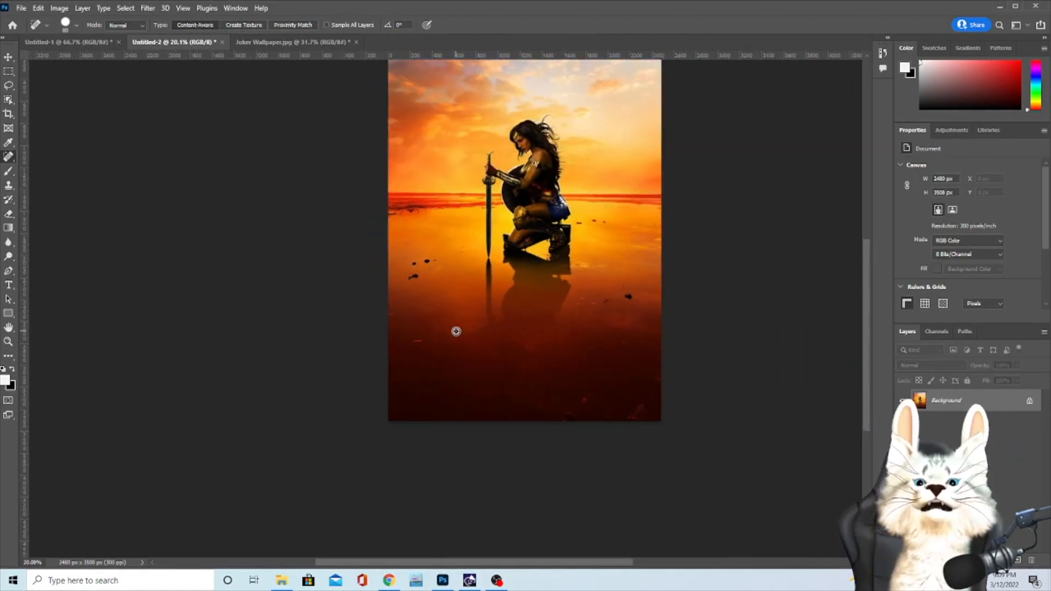
pyautogui.scroll(-8, 456, 331)
pyautogui.scroll(10, 525, 271)
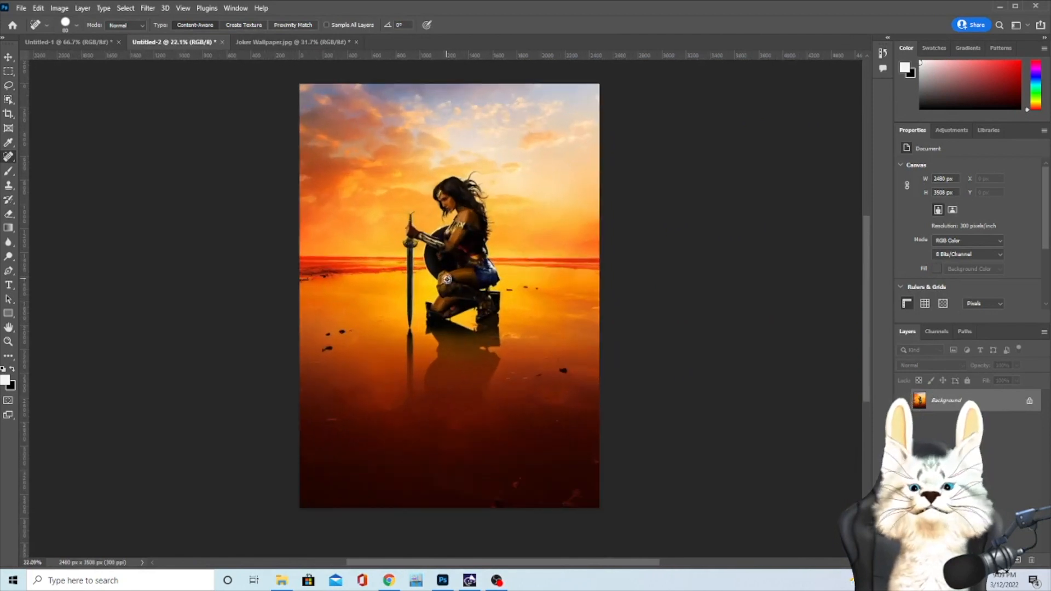
# Step: Switch to the WW84 banner, choose the Lasso tool, duplicate the Background layer and make the copy active
pyautogui.click(56, 44)
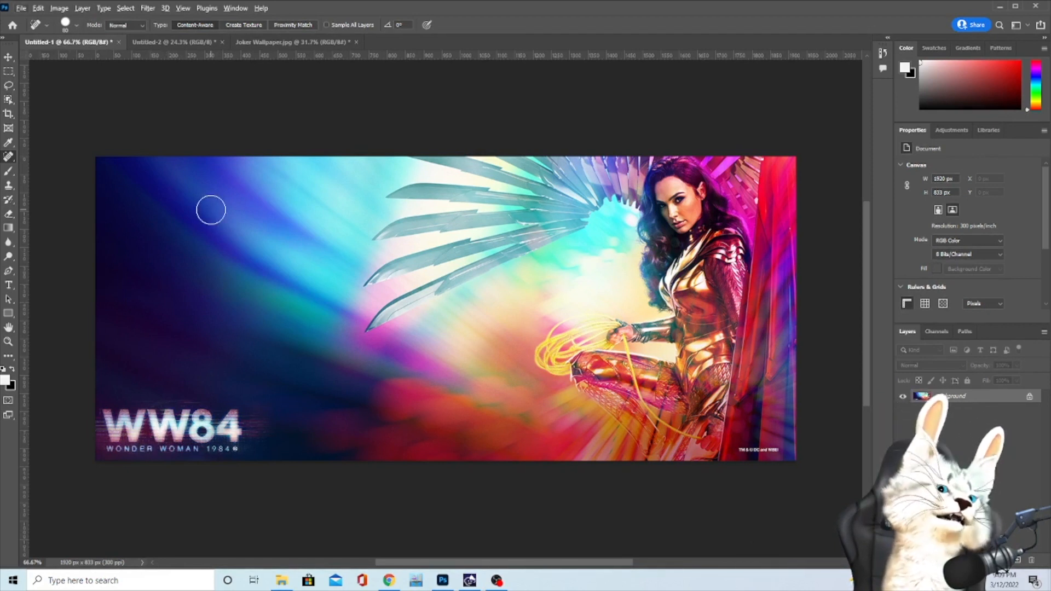
pyautogui.click(9, 86)
pyautogui.click(48, 87)
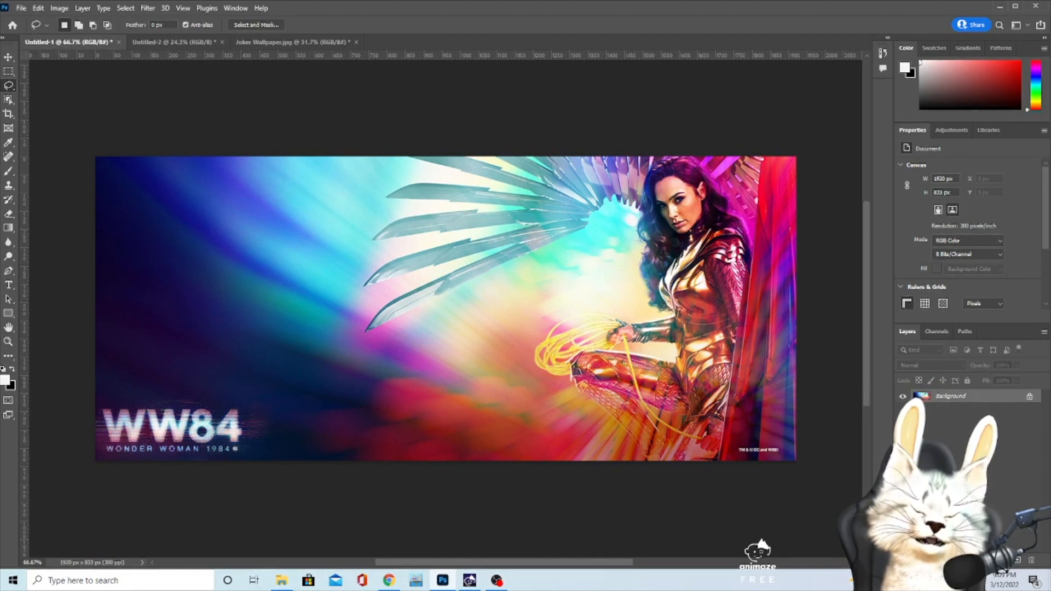
pyautogui.hotkey('ctrl', 'j')
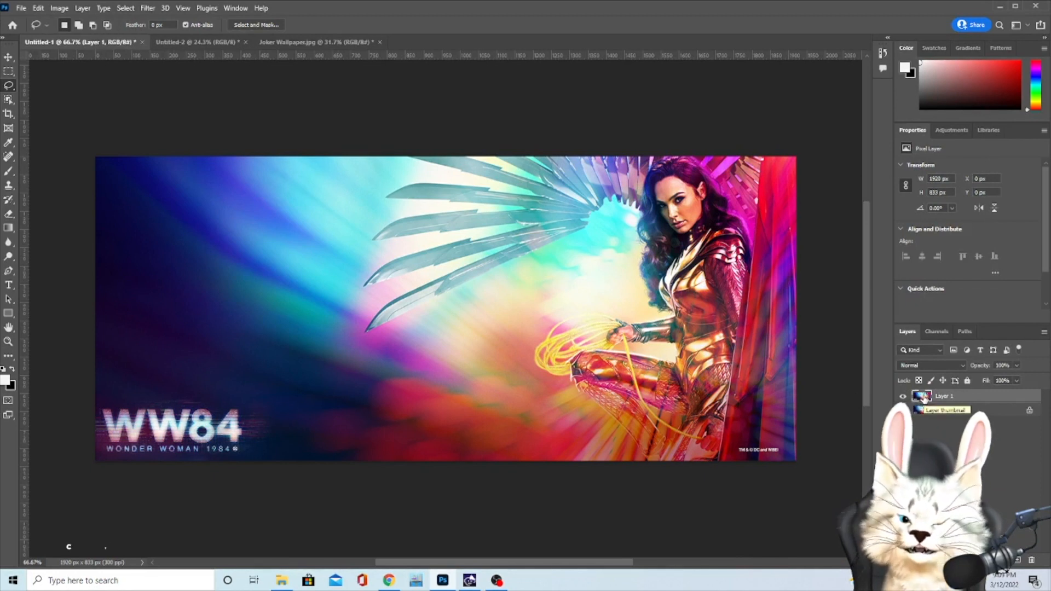
pyautogui.click(941, 413)
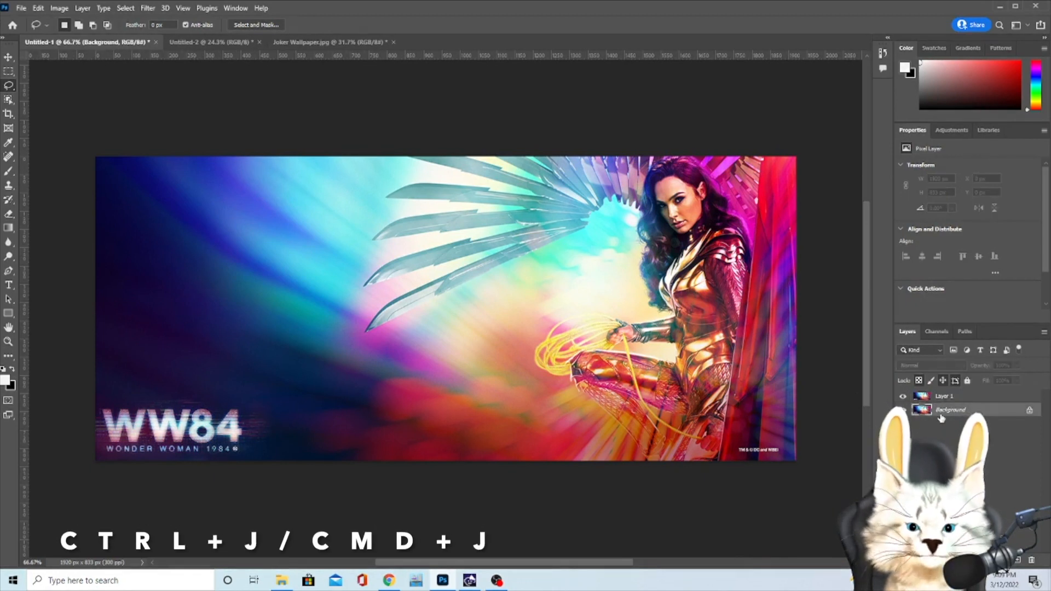
pyautogui.click(937, 398)
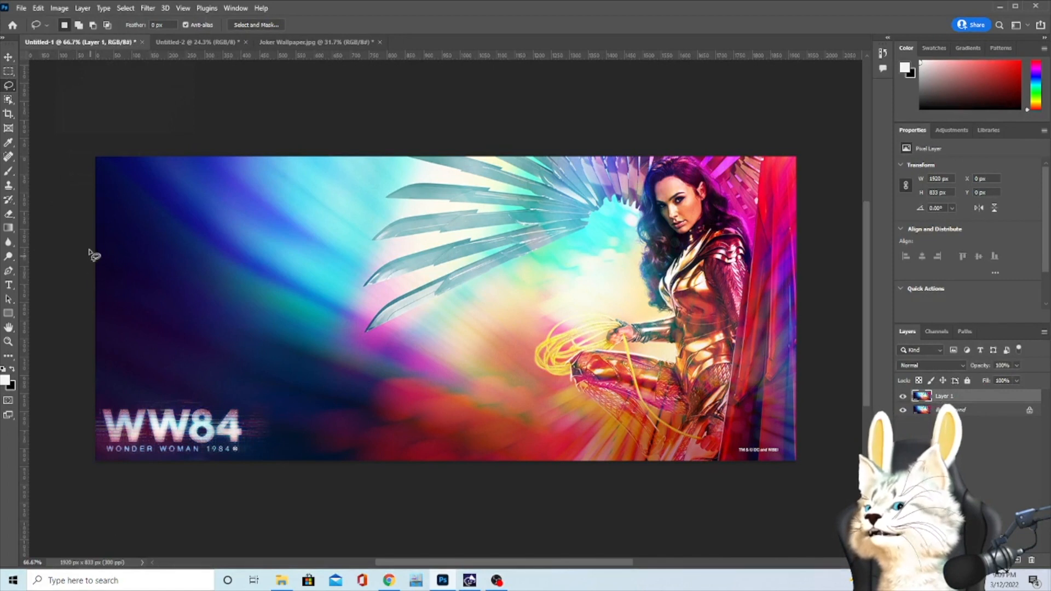
# Step: Lasso the clean dark blue area directly above the WW84 logo and copy it to a new layer
pyautogui.moveTo(96, 241); pyautogui.dragTo(239, 325)
pyautogui.moveTo(85, 393); pyautogui.dragTo(91, 390)
pyautogui.moveTo(97, 240)
pyautogui.mouseDown()
pyautogui.moveTo(238, 283)
pyautogui.moveTo(246, 338)
pyautogui.moveTo(228, 387)
pyautogui.moveTo(88, 390)
pyautogui.mouseUp()
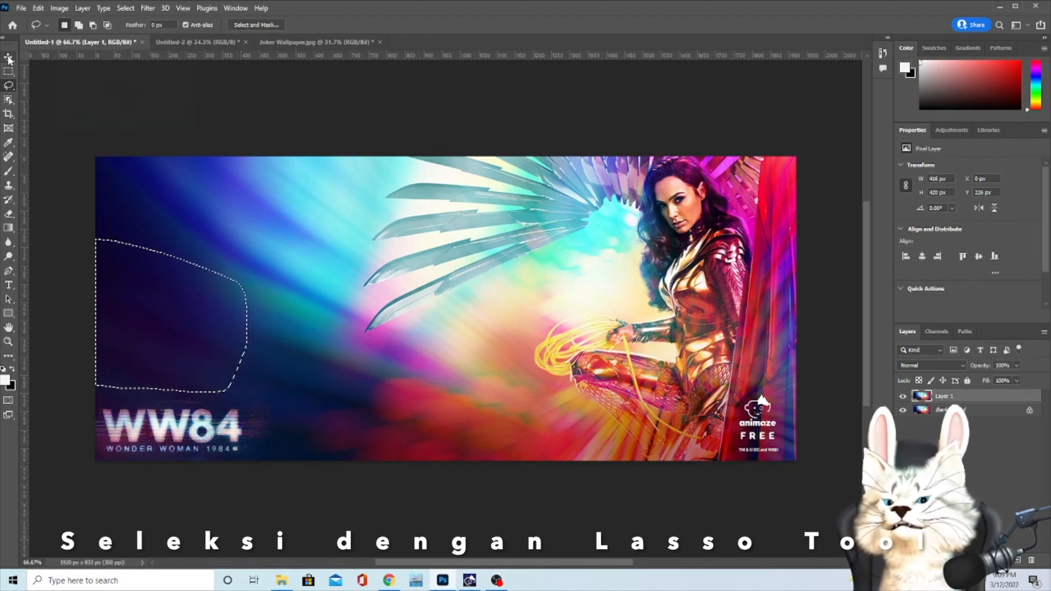
pyautogui.hotkey('ctrl', 'j')
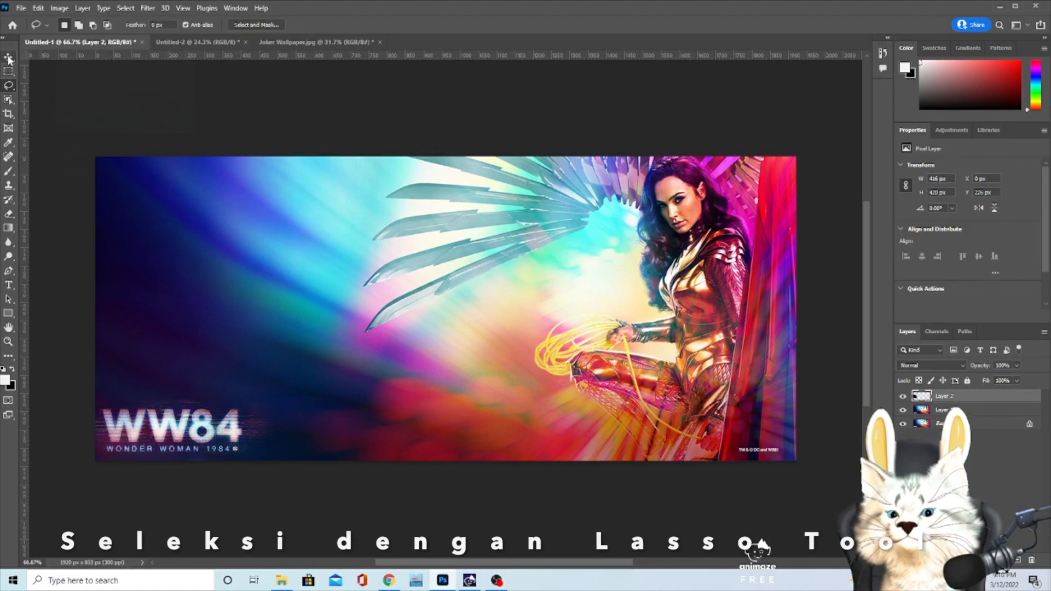
# Step: Move the copied dark patch over the WW84 logo with Free Transform and enlarge it to about 665 by 565 px
pyautogui.click(9, 58)
pyautogui.hotkey('ctrl', 't')
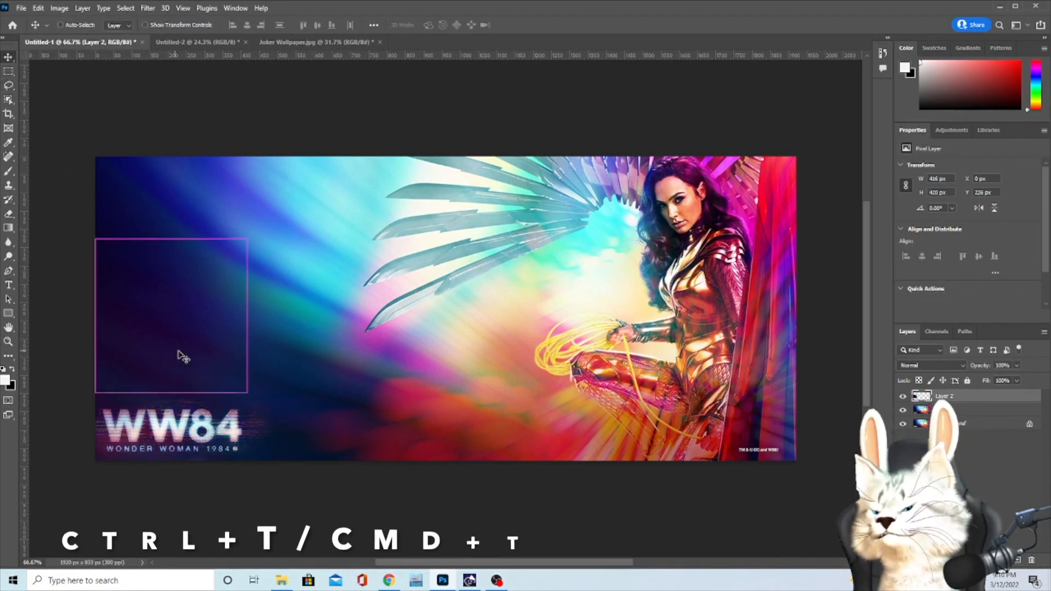
pyautogui.hotkey('ctrl', 't')
pyautogui.moveTo(231, 361); pyautogui.dragTo(185, 399)
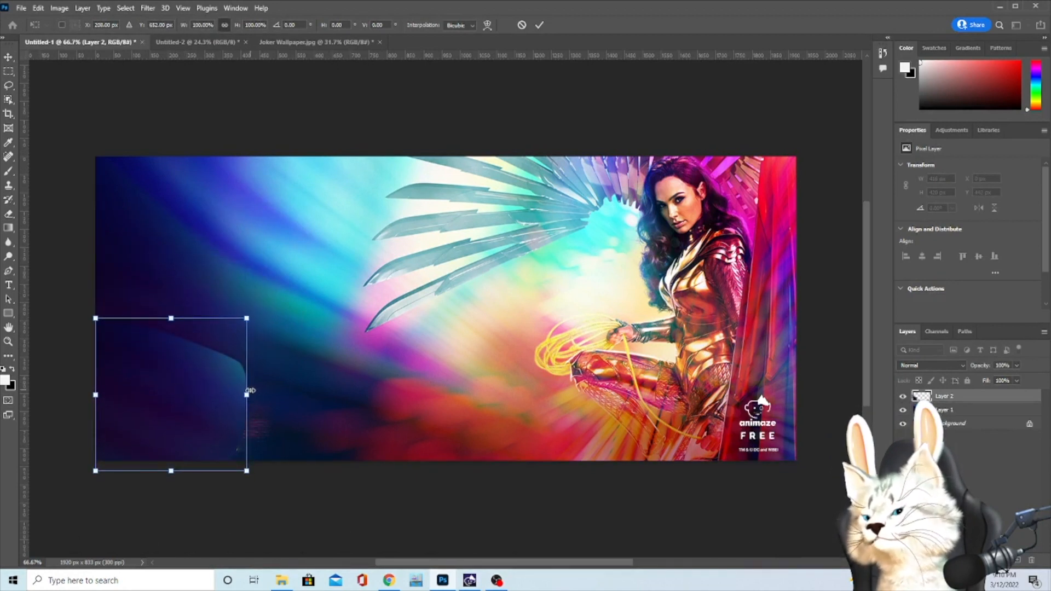
pyautogui.moveTo(250, 393); pyautogui.dragTo(295, 397)
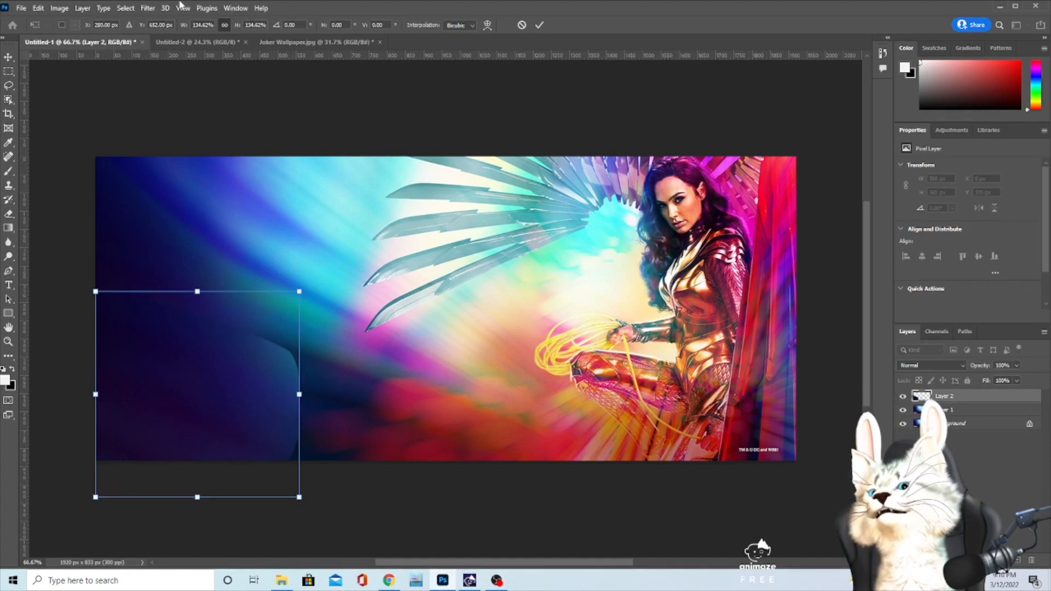
pyautogui.moveTo(299, 394); pyautogui.dragTo(337, 391)
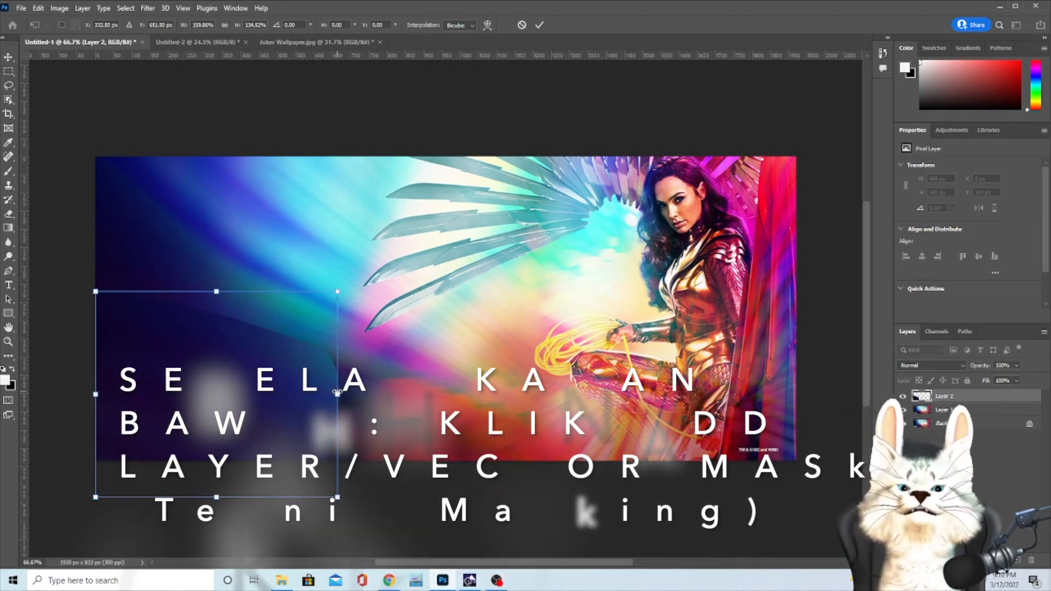
pyautogui.press('Return')
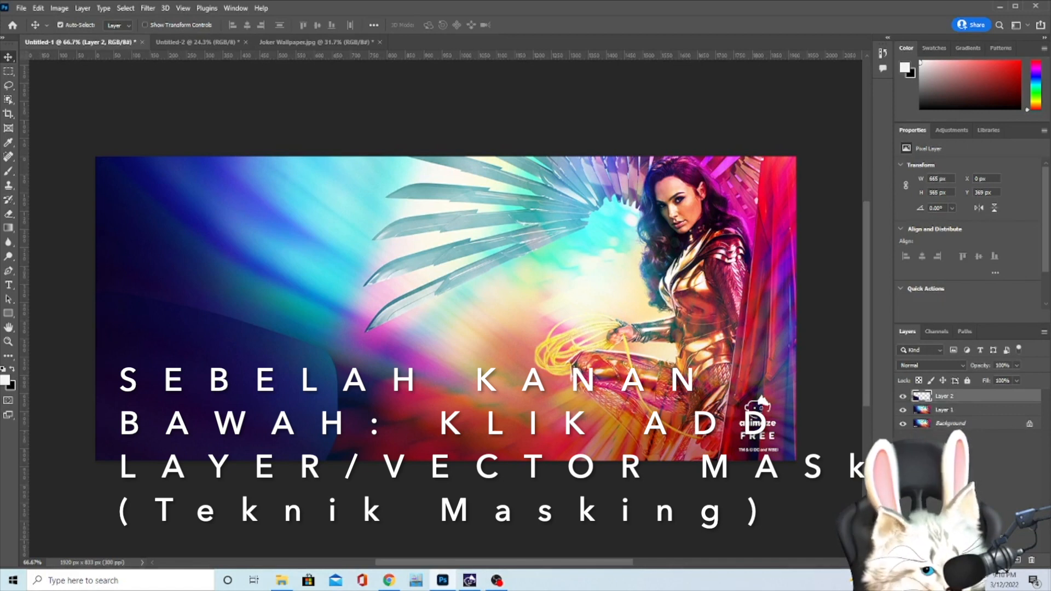
# Step: Add a layer mask to the enlarged patch layer and choose the Brush tool
pyautogui.click(974, 560)
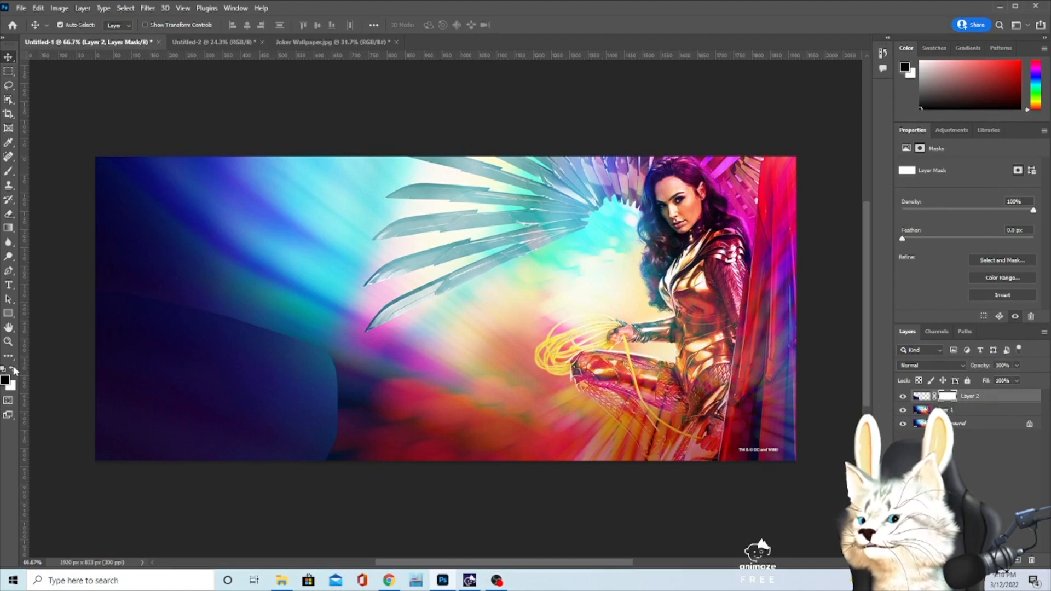
pyautogui.click(8, 171)
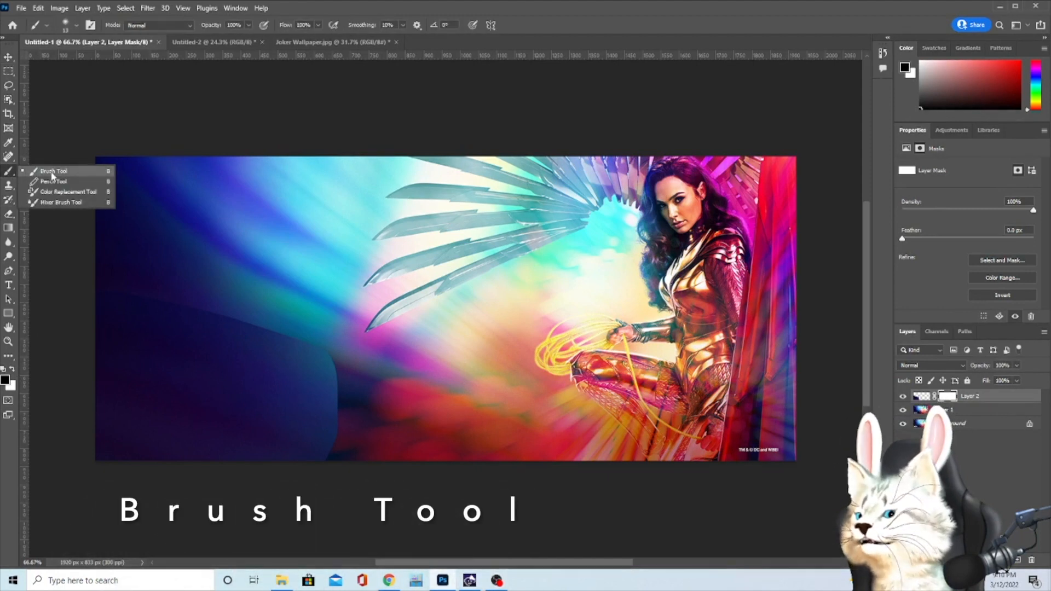
pyautogui.click(52, 172)
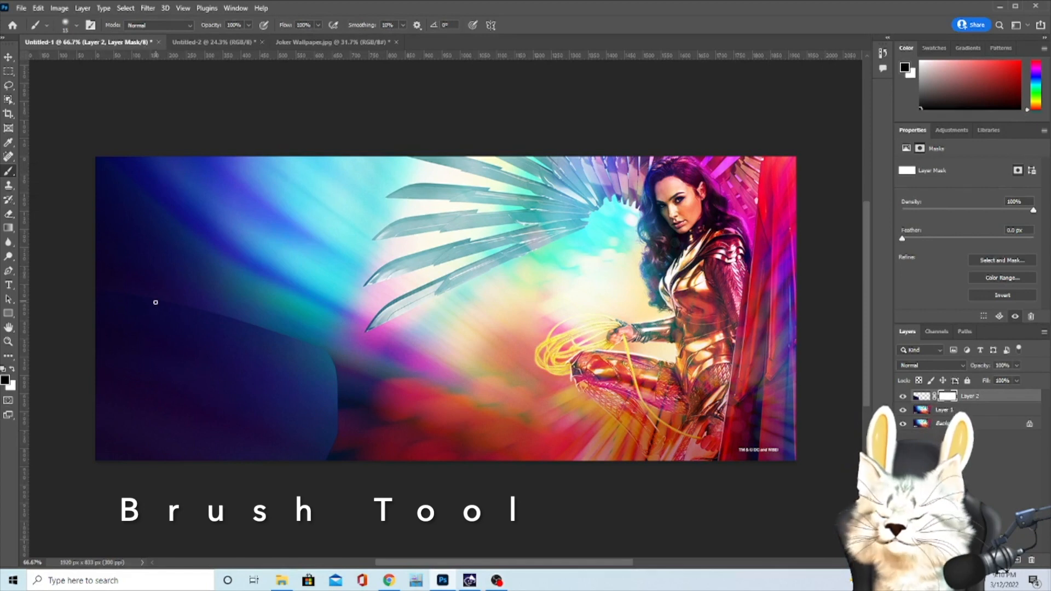
# Step: Blend the patch into the banner by painting black along its outer edge on the layer mask with a 200 px brush
pyautogui.press(']')
pyautogui.press(']')
pyautogui.press(']')
pyautogui.press(']')
pyautogui.press(']')
pyautogui.press('[')
pyautogui.press('[')
pyautogui.press('[')
pyautogui.press('[')
pyautogui.press('[')
pyautogui.press('[')
pyautogui.press('[')
pyautogui.press(']')
pyautogui.press(']')
pyautogui.press(']')
pyautogui.press(']')
pyautogui.press(']')
pyautogui.press(']')
pyautogui.press(']')
pyautogui.press(']')
pyautogui.press(']')
pyautogui.press(']')
pyautogui.press(']')
pyautogui.press(']')
pyautogui.press(']')
pyautogui.press('[')
pyautogui.press('[')
pyautogui.press('[')
pyautogui.press('[')
pyautogui.press('[')
pyautogui.press('[')
pyautogui.press('[')
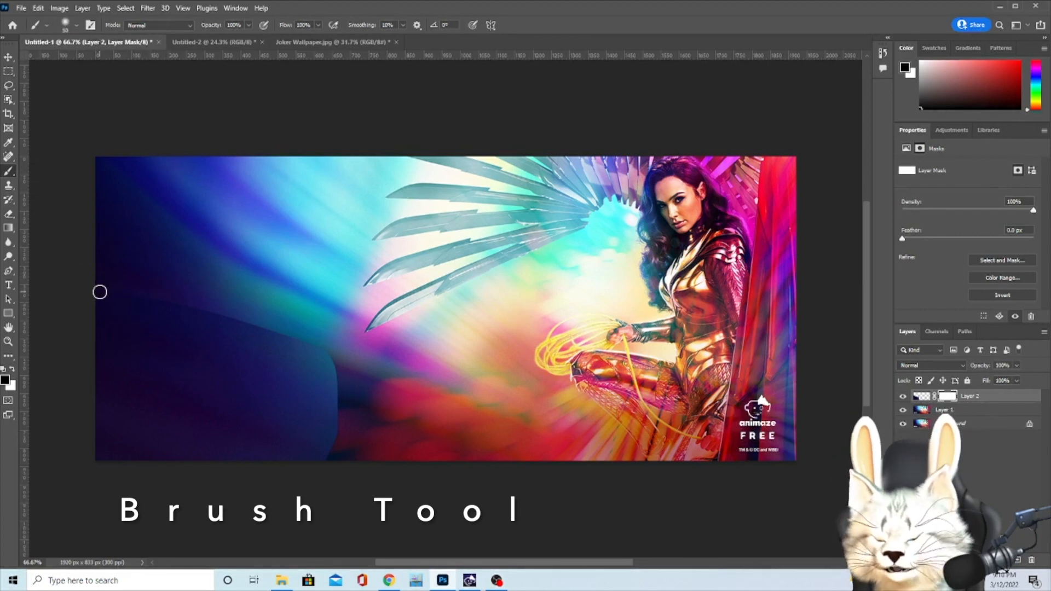
pyautogui.press(']')
pyautogui.press(']')
pyautogui.press(']')
pyautogui.press(']')
pyautogui.press(']')
pyautogui.press(']')
pyautogui.press(']')
pyautogui.press(']')
pyautogui.press(']')
pyautogui.press('[')
pyautogui.press('[')
pyautogui.press('[')
pyautogui.press('[')
pyautogui.press('[')
pyautogui.press('[')
pyautogui.press('[')
pyautogui.press('[')
pyautogui.press(']')
pyautogui.press(']')
pyautogui.press(']')
pyautogui.press(']')
pyautogui.press(']')
pyautogui.press(']')
pyautogui.press(']')
pyautogui.press(']')
pyautogui.press(']')
pyautogui.press(']')
pyautogui.press('[')
pyautogui.press('[')
pyautogui.press('[')
pyautogui.press('[')
pyautogui.press('[')
pyautogui.press('[')
pyautogui.press('[')
pyautogui.press('[')
pyautogui.press('[')
pyautogui.press('[')
pyautogui.press('[')
pyautogui.press(']')
pyautogui.press(']')
pyautogui.press(']')
pyautogui.press(']')
pyautogui.press(']')
pyautogui.press(']')
pyautogui.press(']')
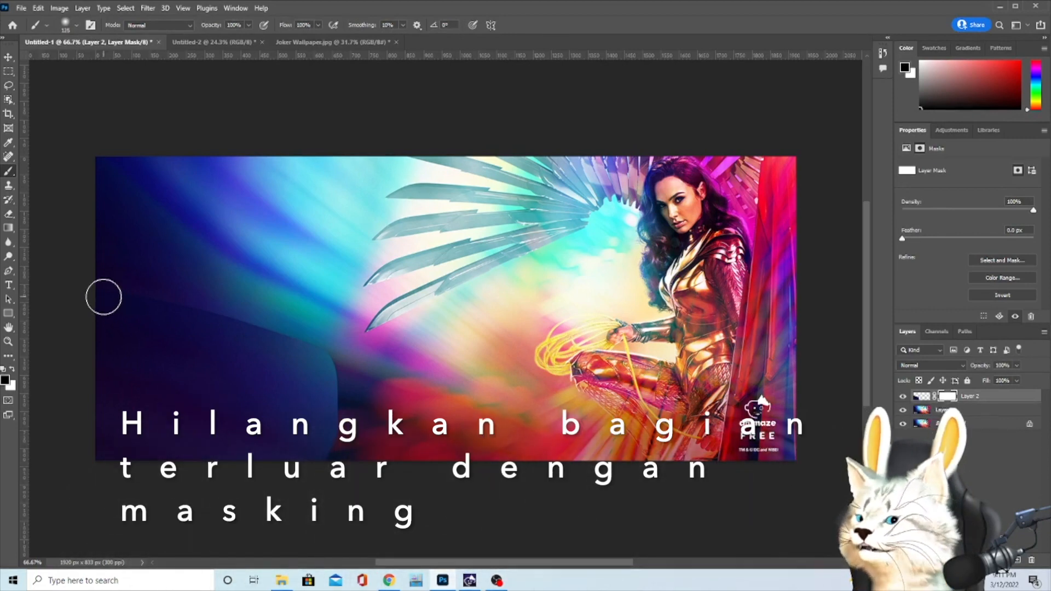
pyautogui.press(']')
pyautogui.press(']')
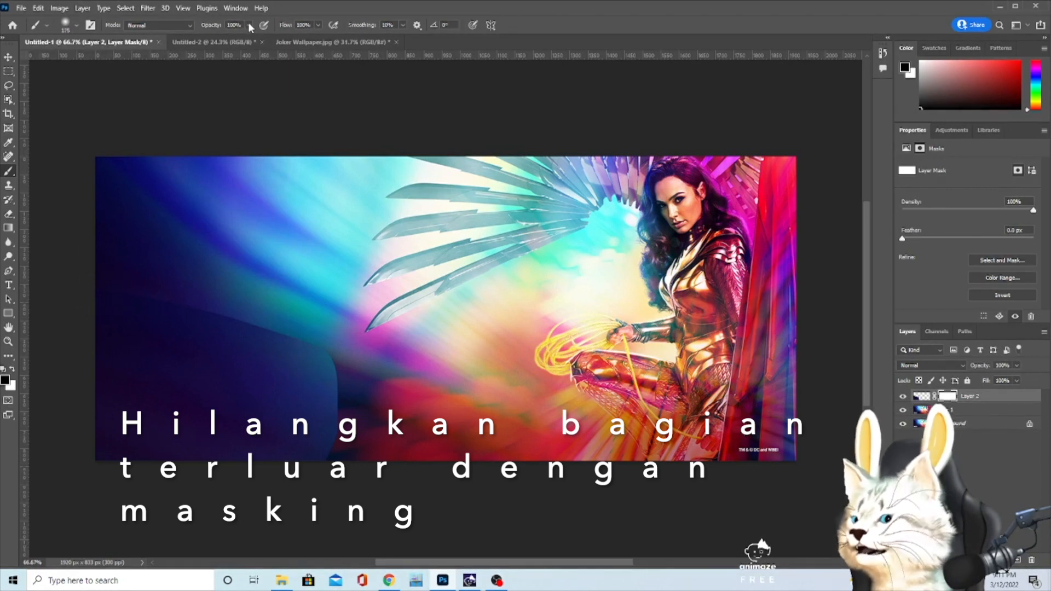
pyautogui.press(']')
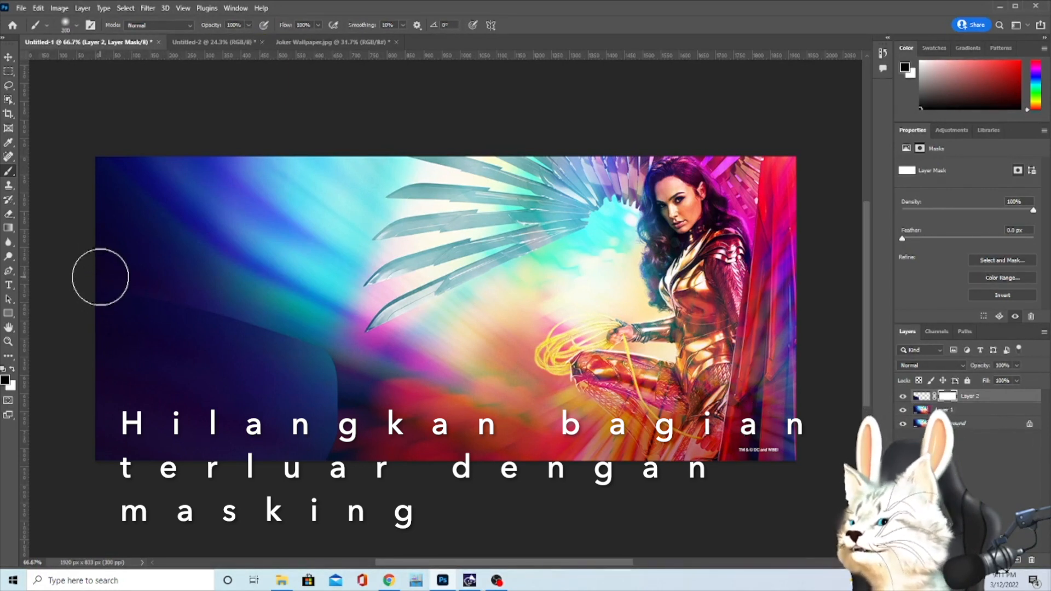
pyautogui.moveTo(208, 306)
pyautogui.mouseDown()
pyautogui.moveTo(333, 355)
pyautogui.moveTo(358, 416)
pyautogui.moveTo(351, 448)
pyautogui.mouseUp()
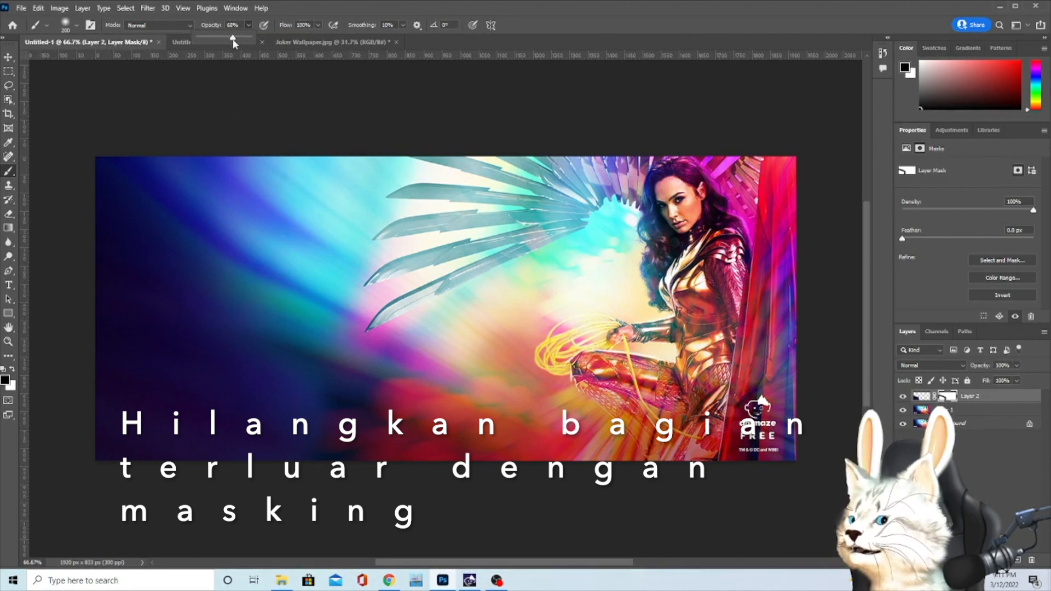
# Step: Try painting black at 71% brush opacity on the mask over the WW84 logo area, and undo the stroke
pyautogui.moveTo(233, 43); pyautogui.dragTo(235, 42)
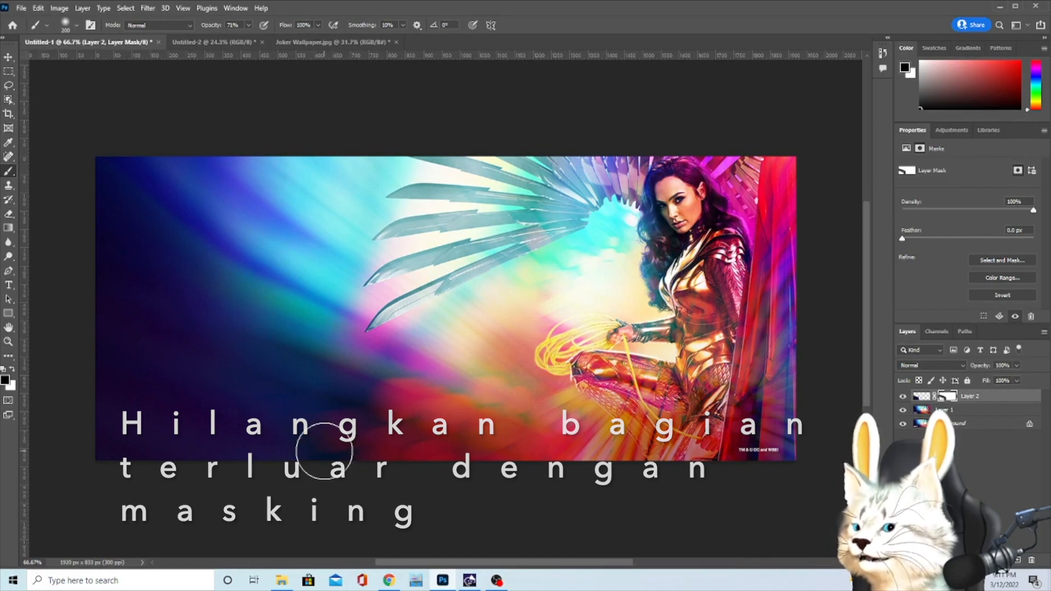
pyautogui.press('x')
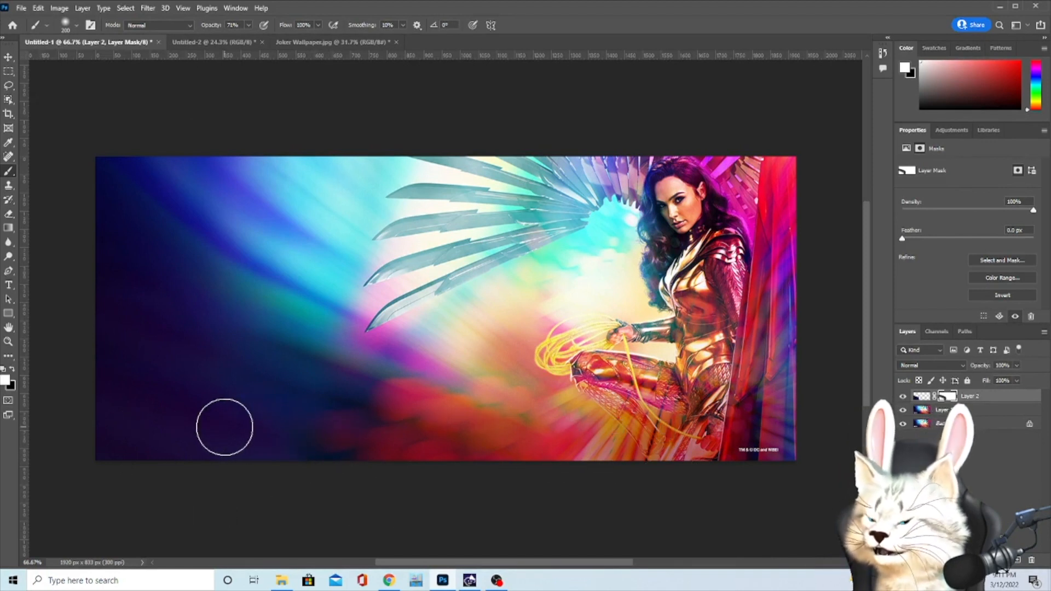
pyautogui.press('x')
pyautogui.scroll(-1, 202, 436)
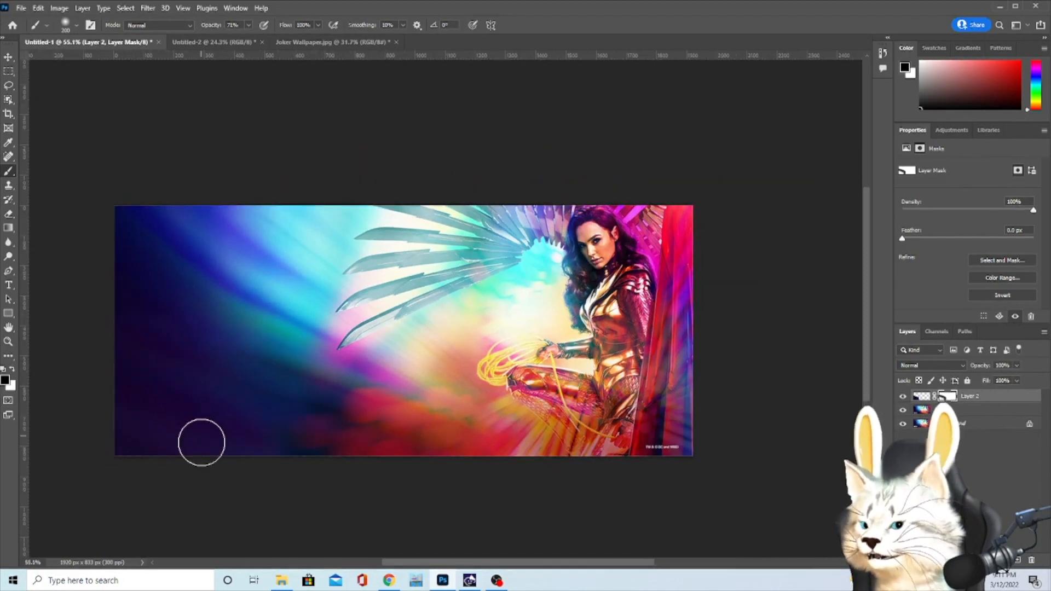
pyautogui.scroll(1, 202, 443)
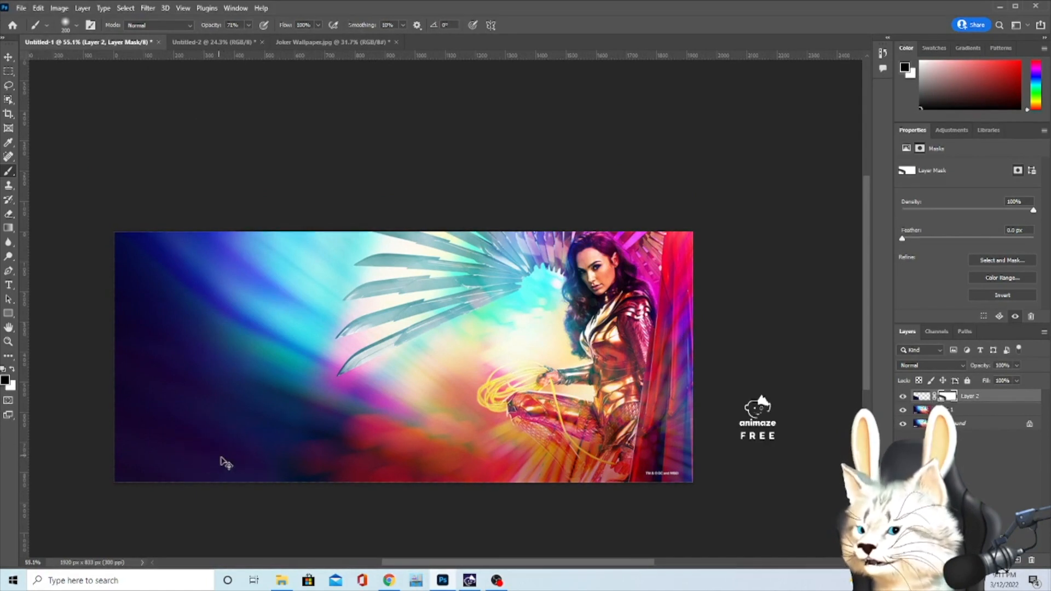
pyautogui.moveTo(232, 455); pyautogui.dragTo(146, 458)
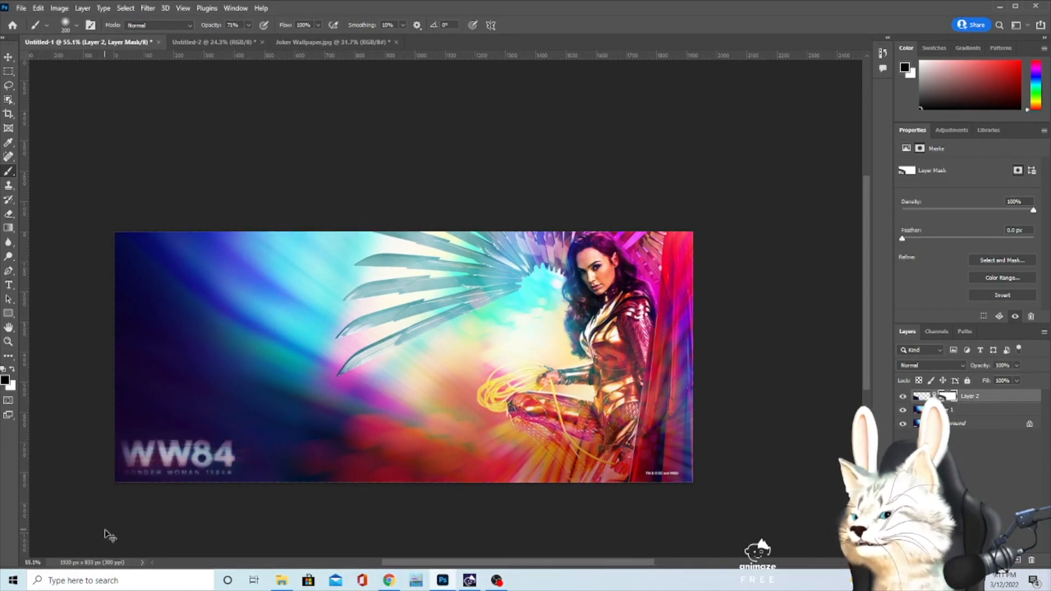
pyautogui.hotkey('ctrl', 'z')
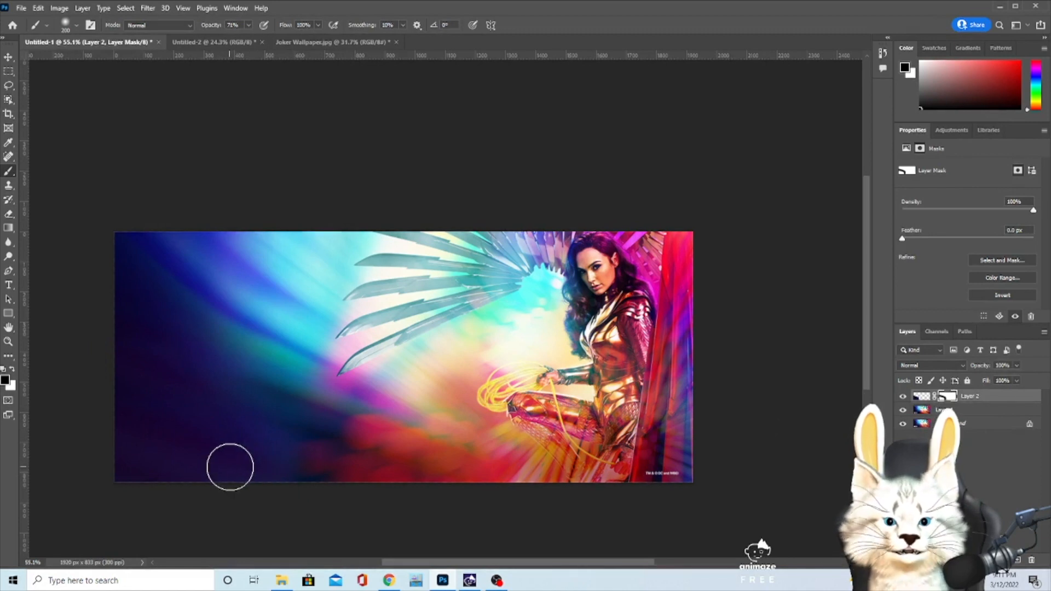
# Step: Lower the brush opacity to 14% with black as the foreground colour
pyautogui.click(248, 26)
pyautogui.moveTo(251, 38); pyautogui.dragTo(222, 41)
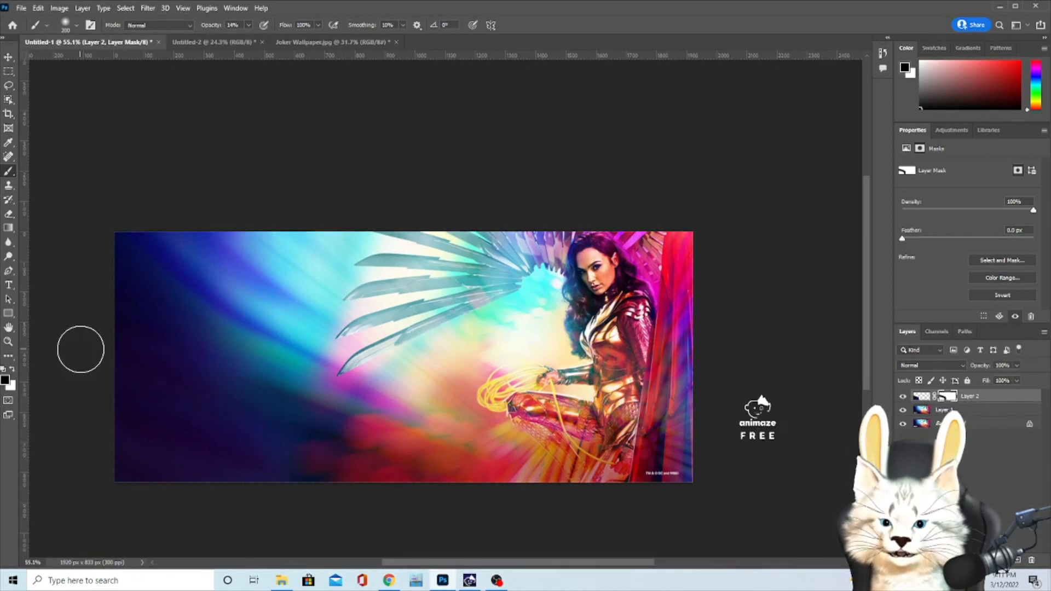
pyautogui.press('x')
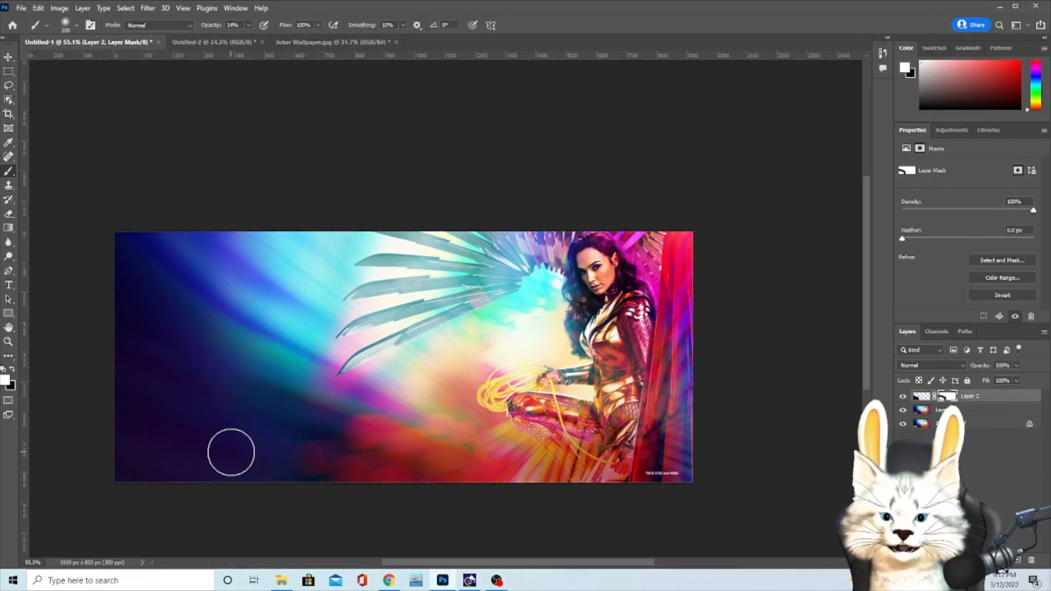
pyautogui.press('x')
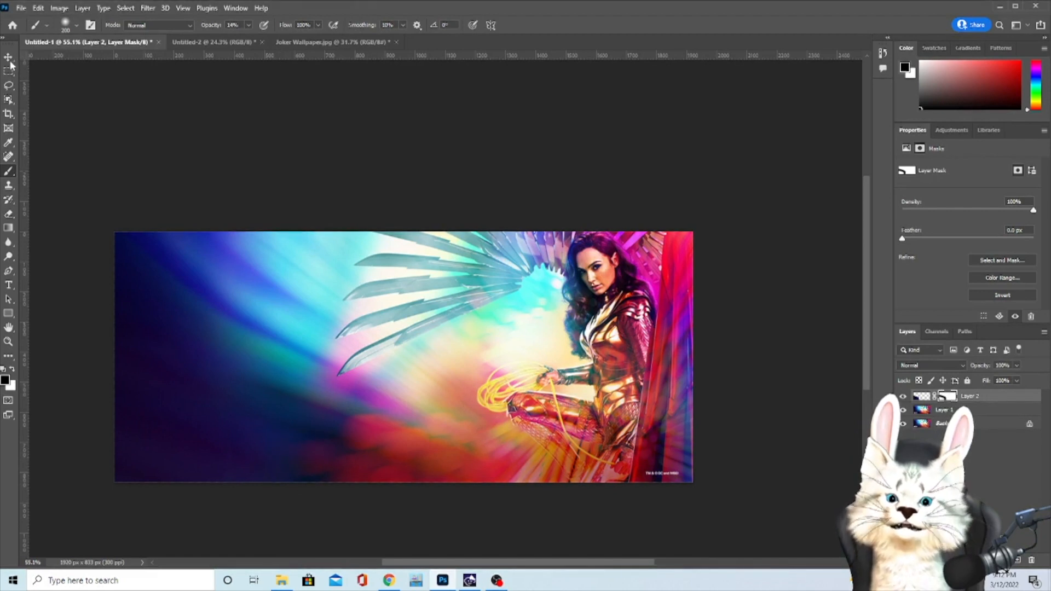
# Step: Choose the Move tool and merge all visible layers of the banner into the Background
pyautogui.click(10, 61)
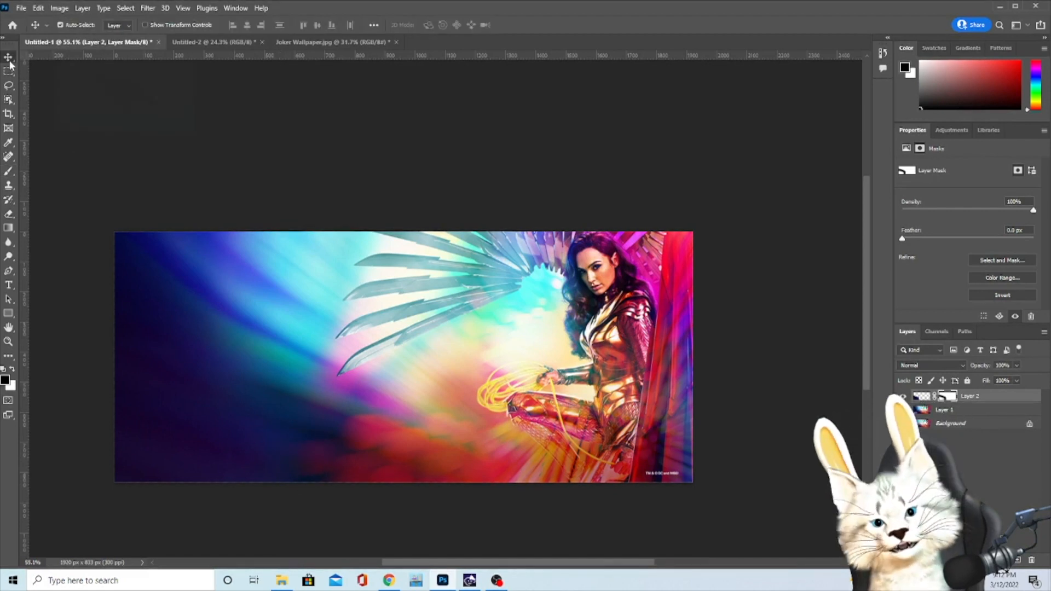
pyautogui.scroll(5, 148, 491)
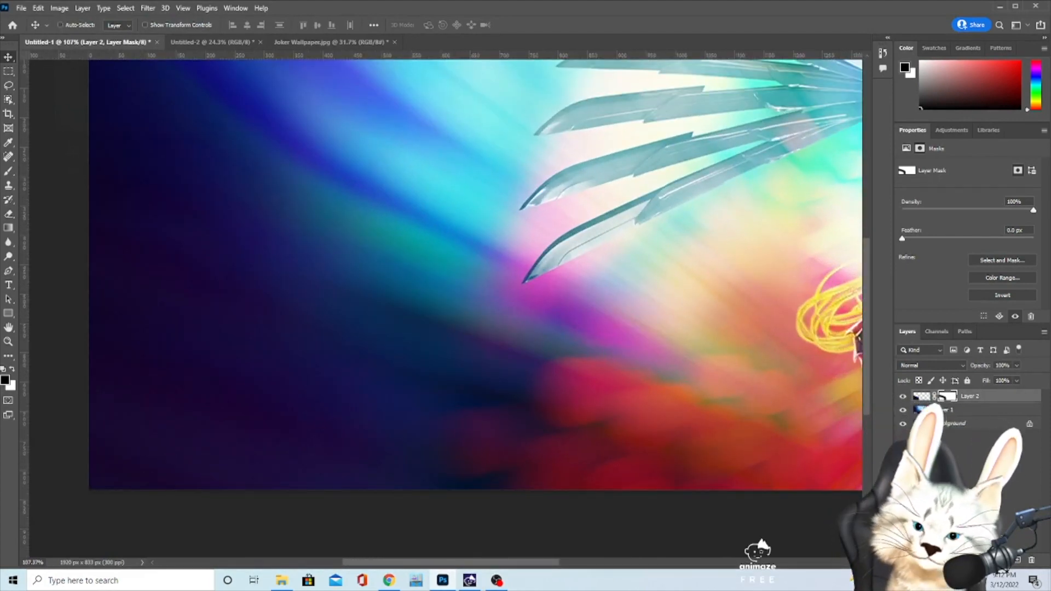
pyautogui.hotkey('ctrl', 'shift', 'e')
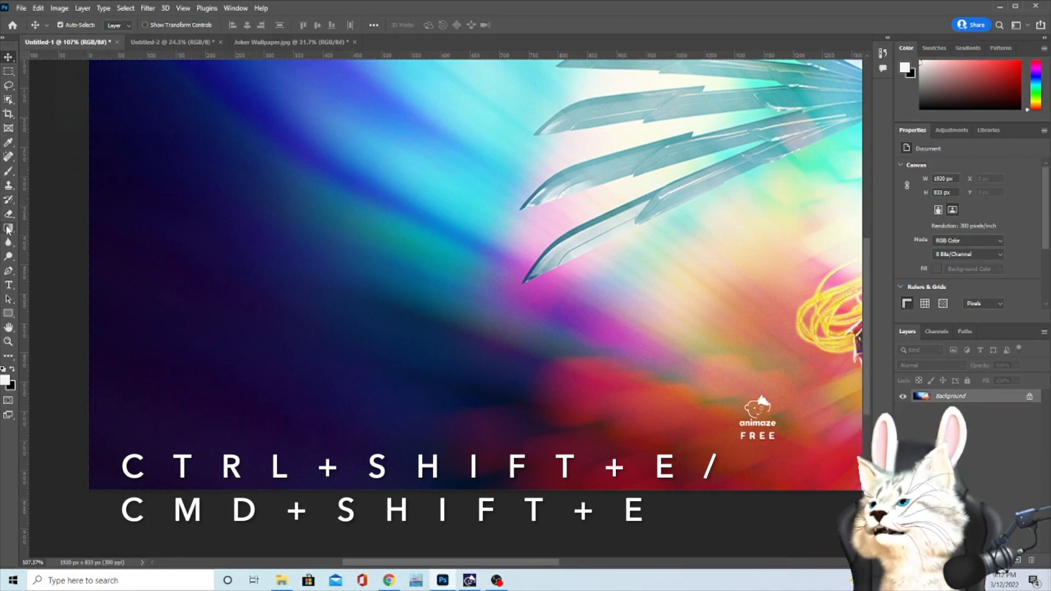
# Step: Choose the Blur tool and set its strength to 6%
pyautogui.moveTo(9, 244); pyautogui.dragTo(47, 242)
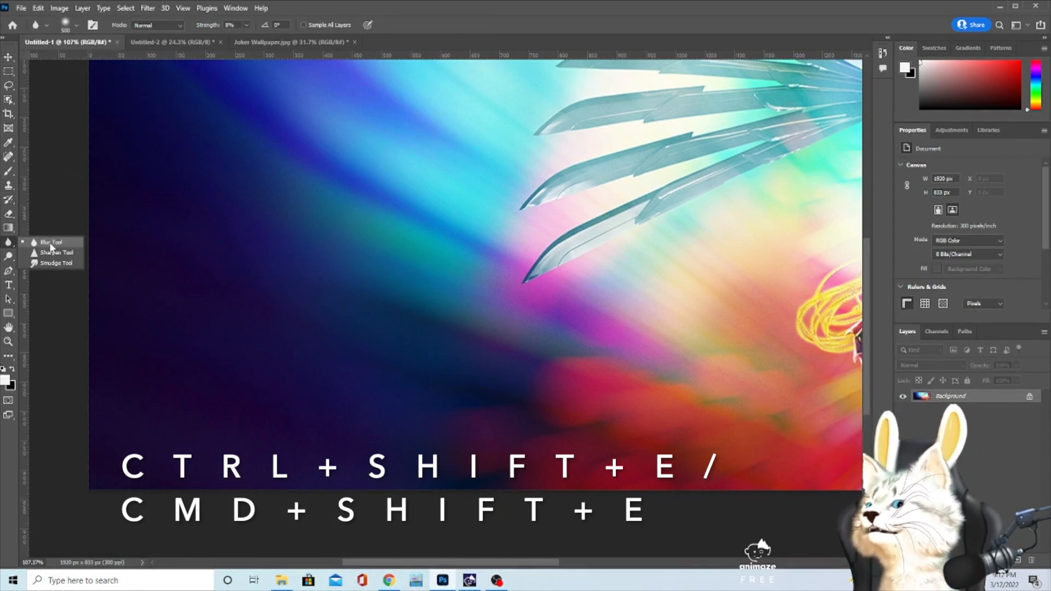
pyautogui.click(50, 247)
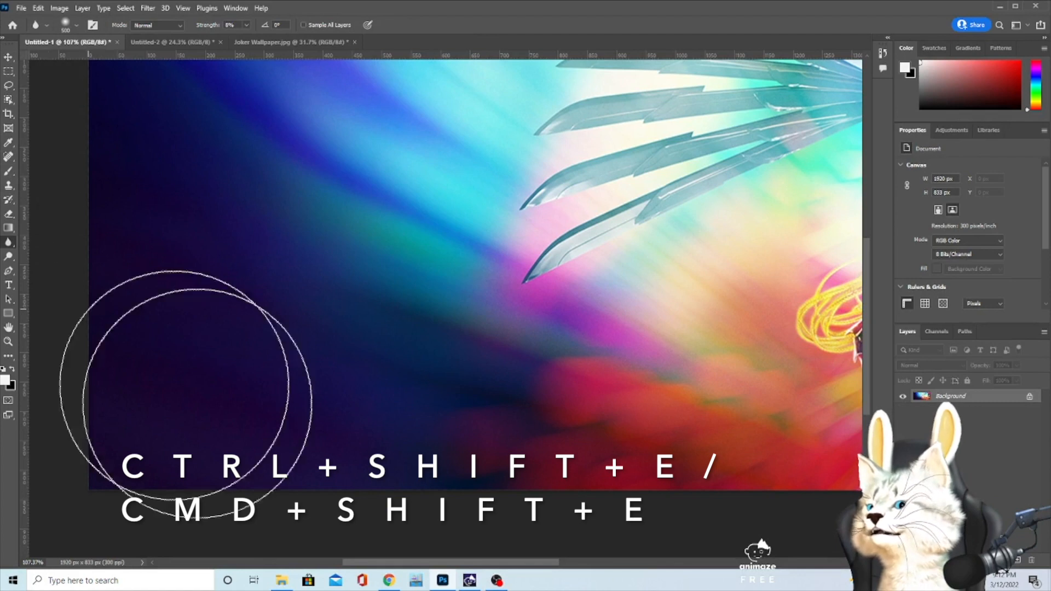
pyautogui.click(246, 25)
pyautogui.moveTo(253, 37); pyautogui.dragTo(248, 39)
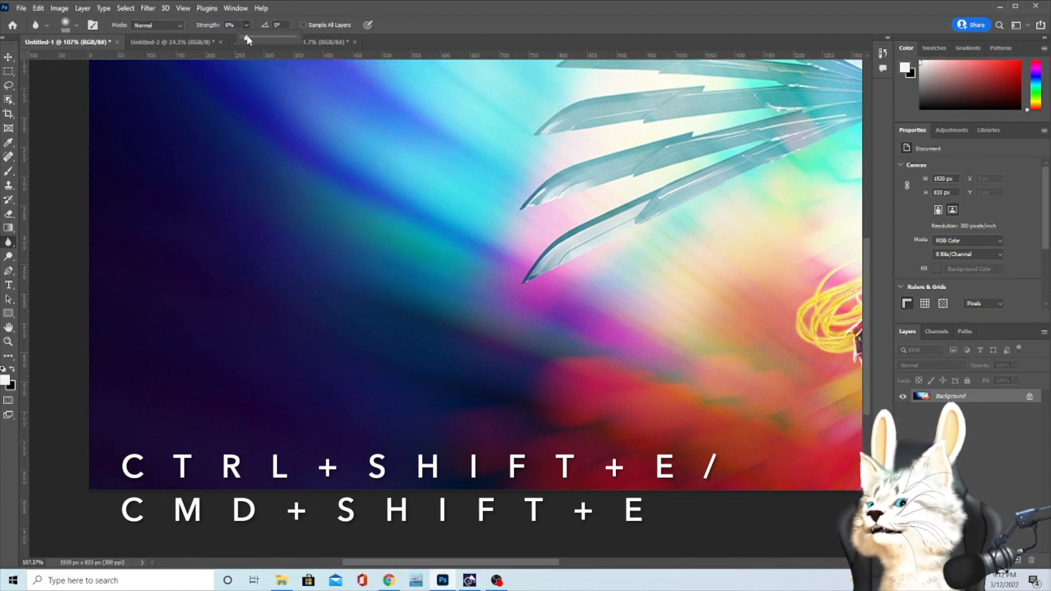
pyautogui.click(9, 240)
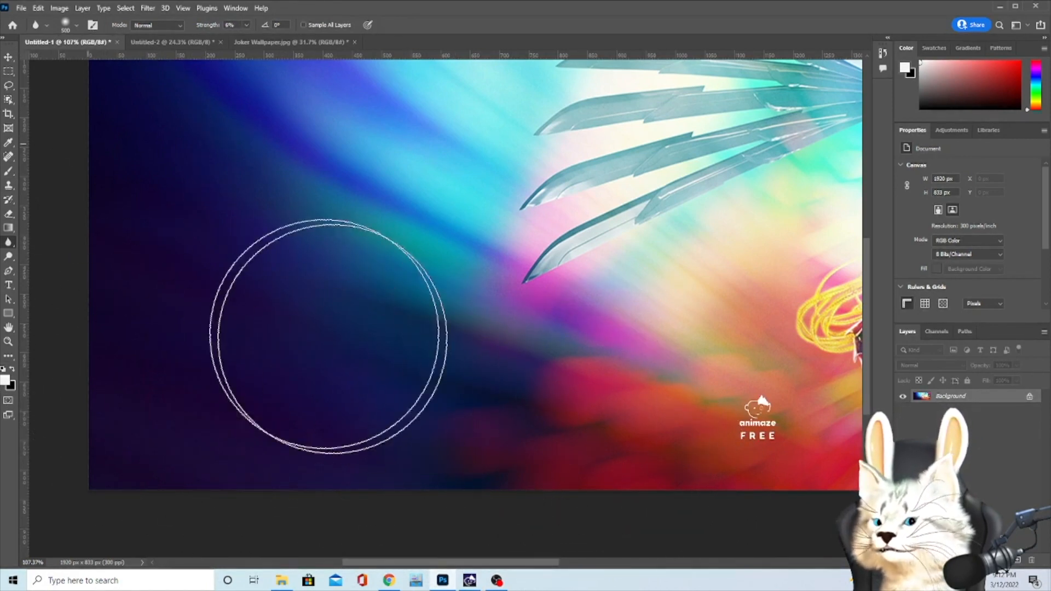
# Step: Duplicate the merged Background layer and apply a Gaussian Blur with a 2.8-pixel radius to the copy
pyautogui.scroll(-2, 277, 375)
pyautogui.scroll(-1, 276, 375)
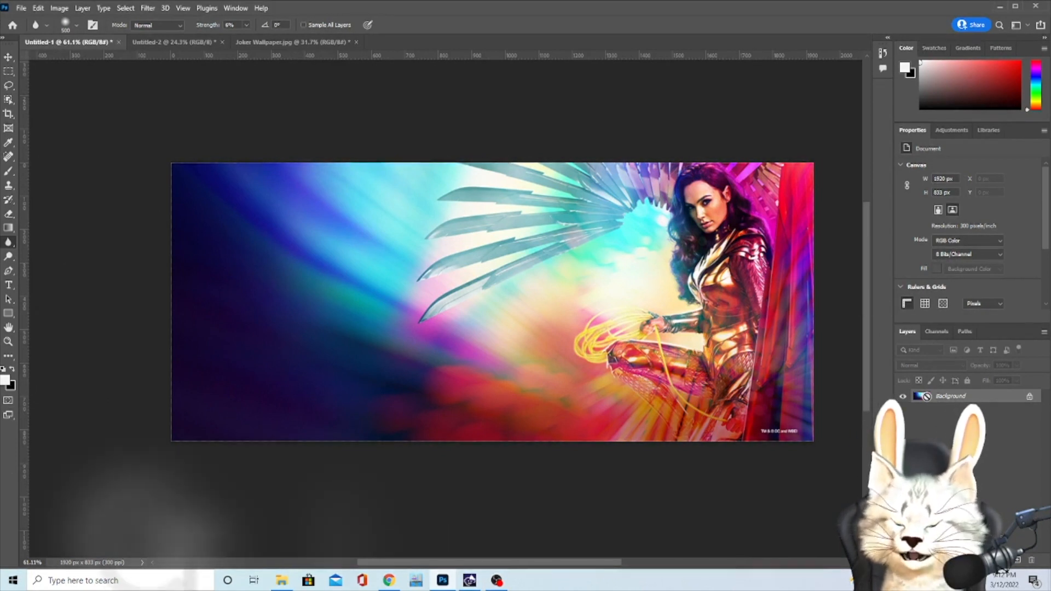
pyautogui.hotkey('ctrl', 'j')
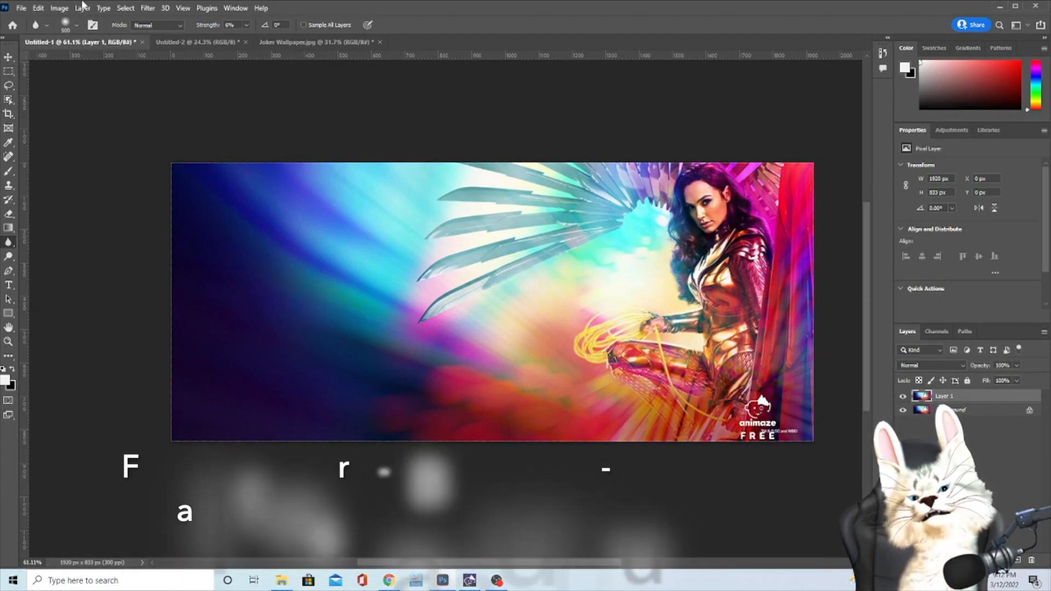
pyautogui.click(148, 8)
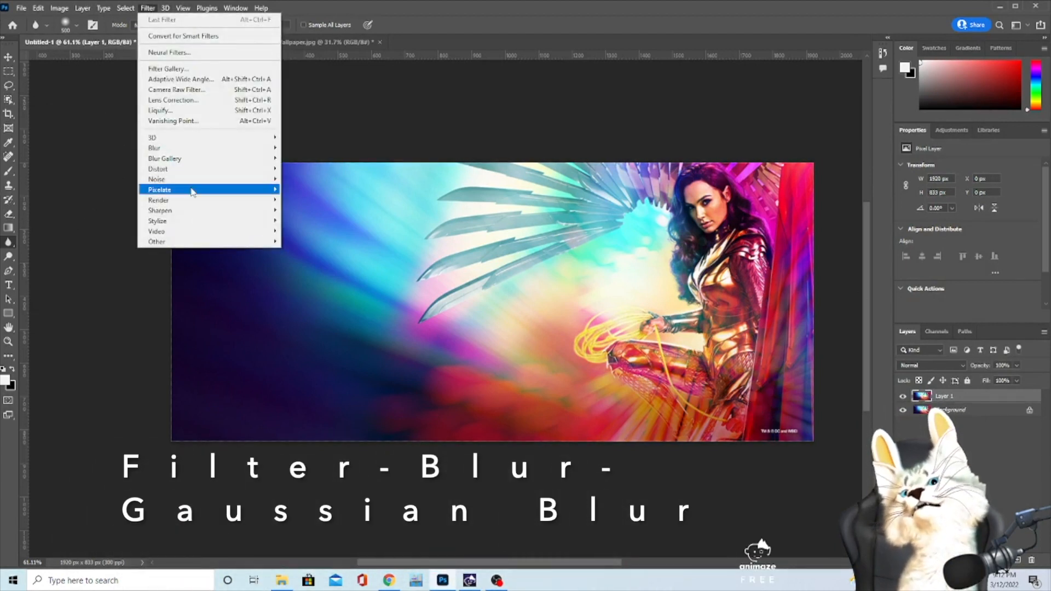
pyautogui.moveTo(196, 148)
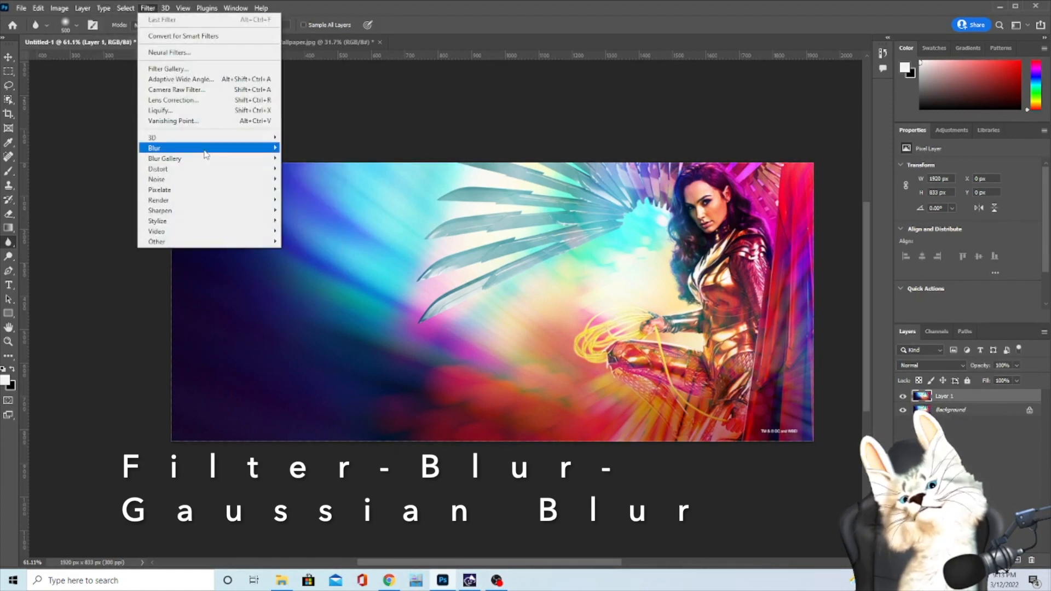
pyautogui.click(323, 188)
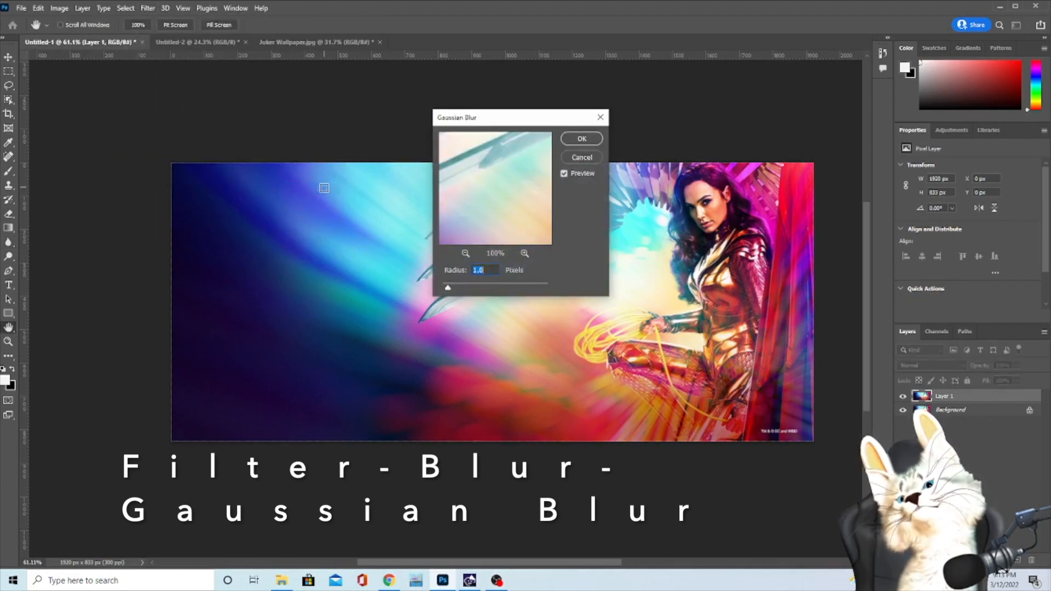
pyautogui.moveTo(452, 293)
pyautogui.mouseDown()
pyautogui.moveTo(530, 288)
pyautogui.moveTo(456, 290)
pyautogui.mouseUp()
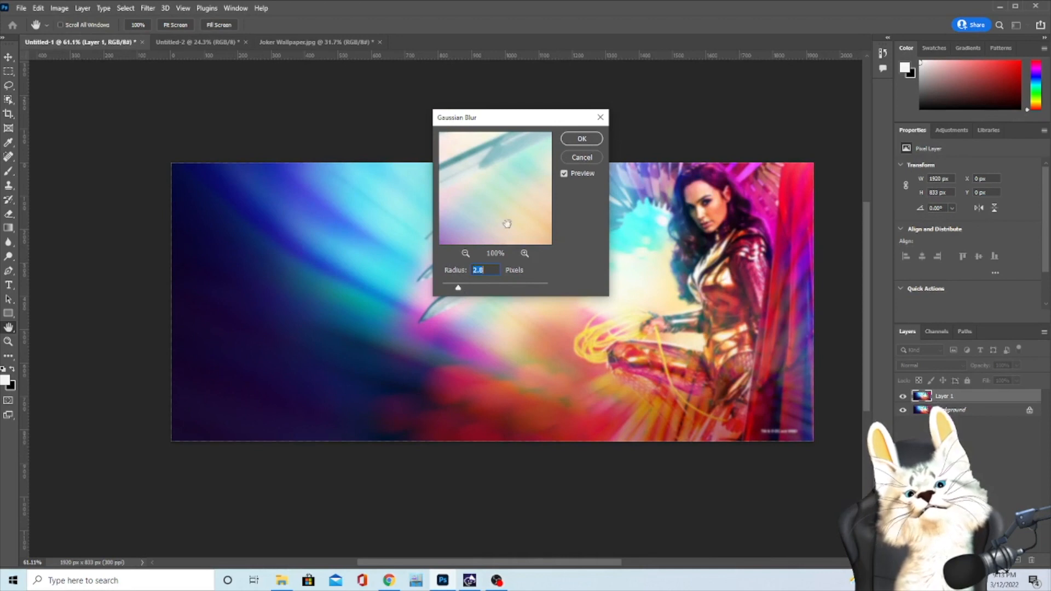
pyautogui.click(582, 139)
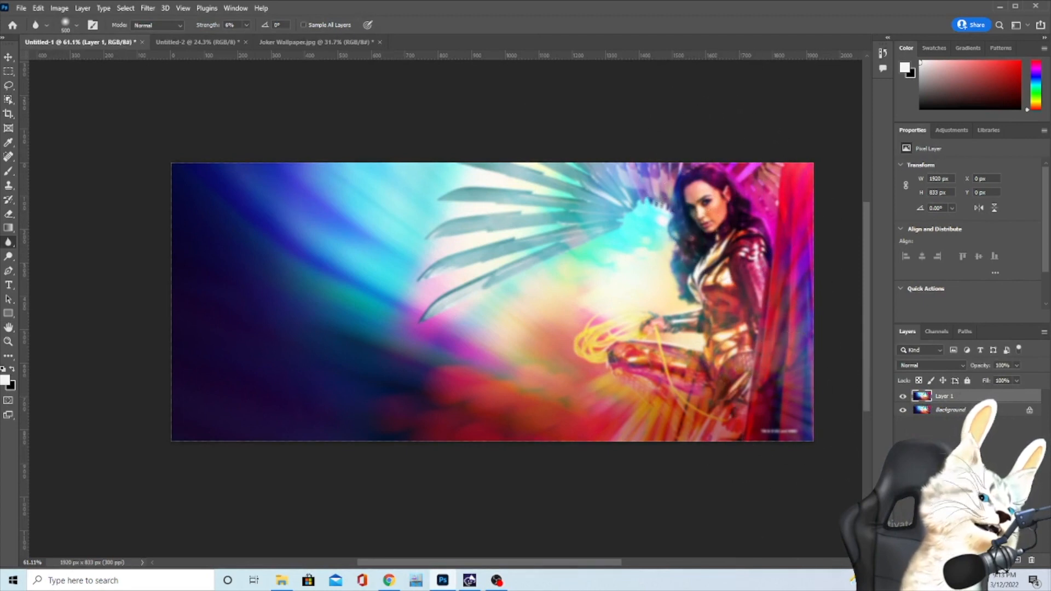
# Step: Add a layer mask to the blurred copy and choose the Brush tool
pyautogui.click(976, 560)
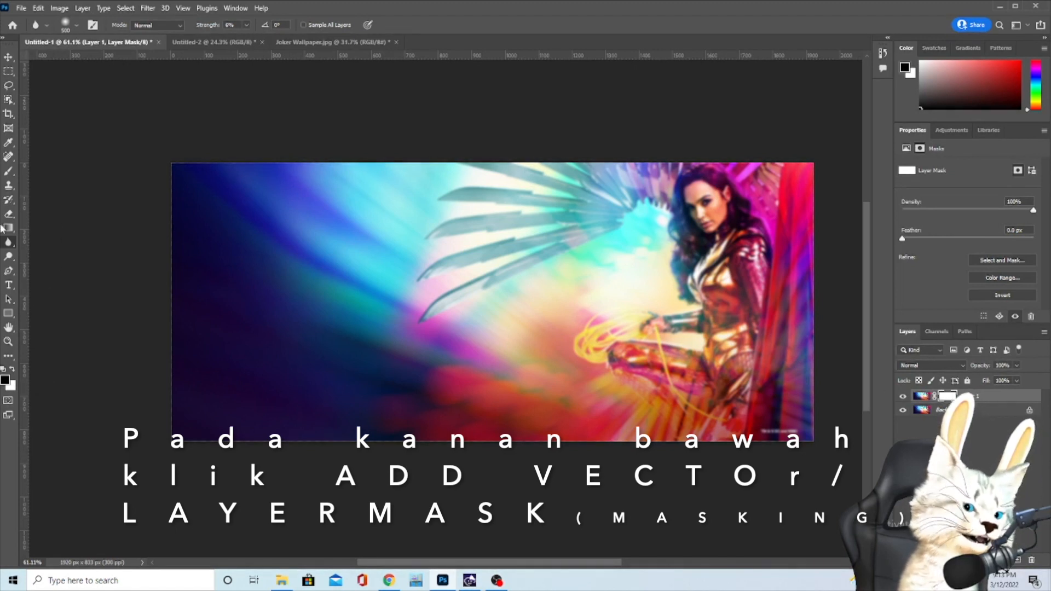
pyautogui.rightClick(9, 172)
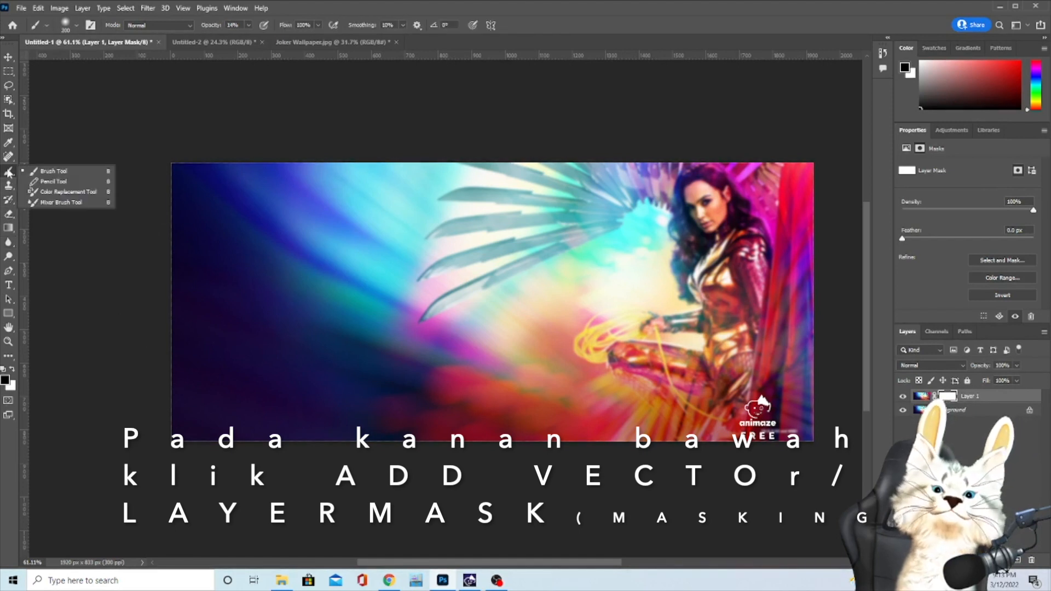
pyautogui.click(57, 172)
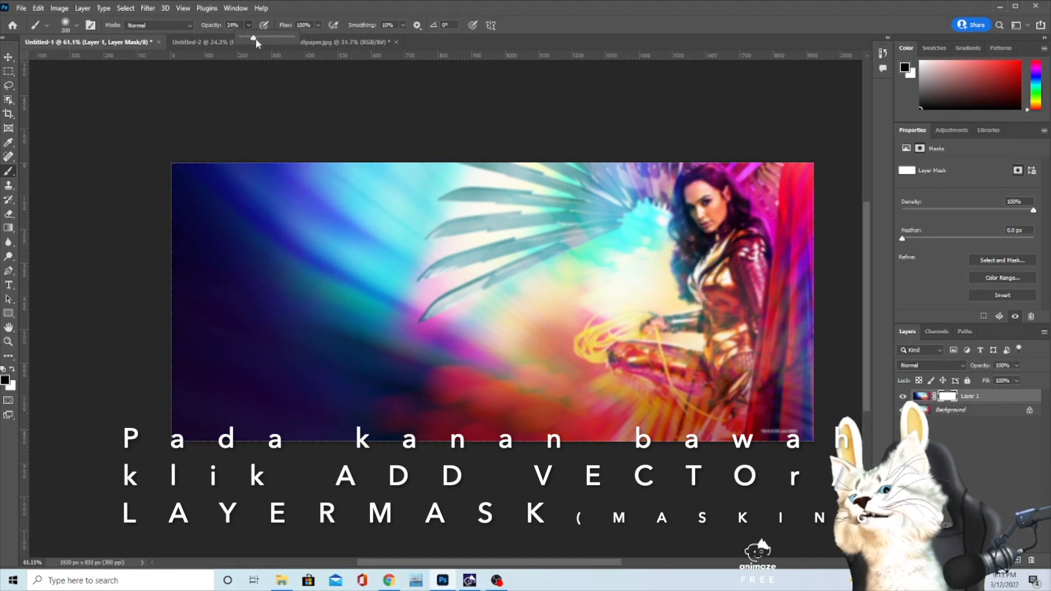
# Step: Mask the blur off Wonder Woman and her wings by painting black with a 500 px brush at 100% opacity
pyautogui.moveTo(267, 38); pyautogui.dragTo(298, 39)
pyautogui.press(']')
pyautogui.press(']')
pyautogui.press(']')
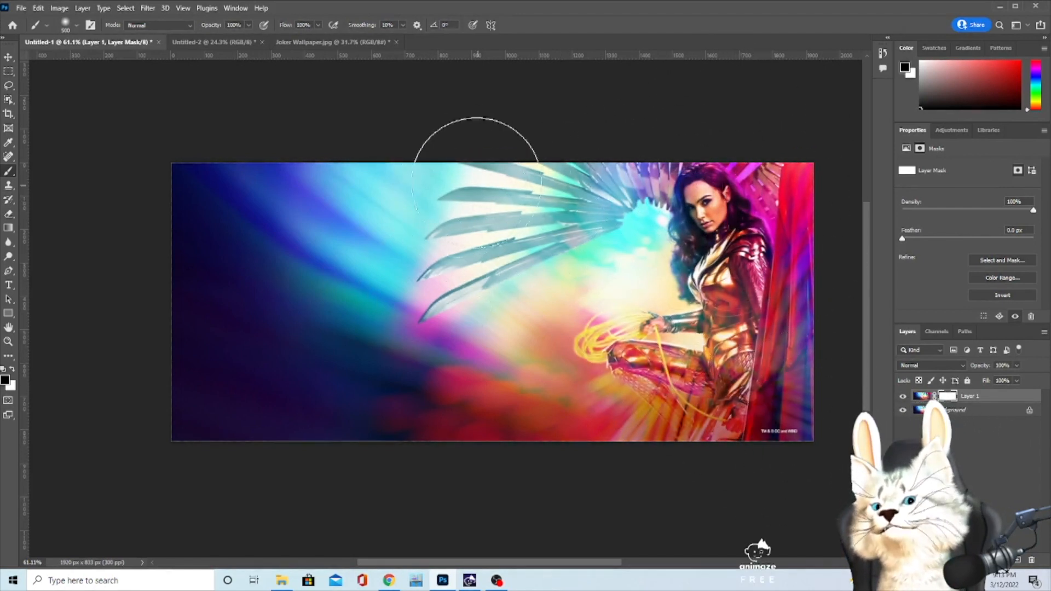
pyautogui.moveTo(637, 367)
pyautogui.mouseDown()
pyautogui.moveTo(740, 394)
pyautogui.moveTo(818, 350)
pyautogui.moveTo(799, 181)
pyautogui.moveTo(642, 131)
pyautogui.moveTo(484, 191)
pyautogui.moveTo(831, 110)
pyautogui.mouseUp()
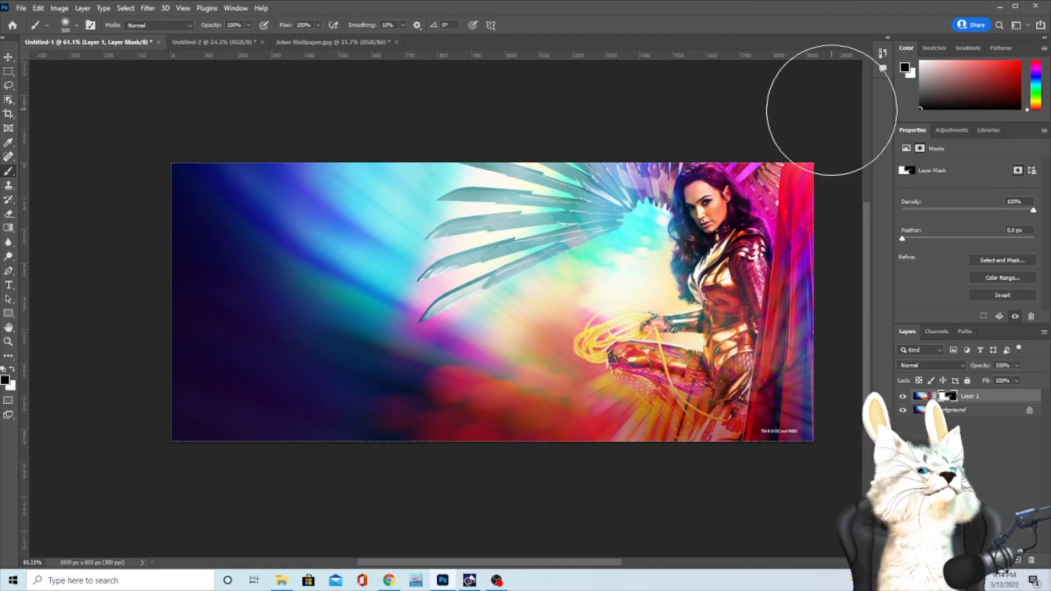
pyautogui.click(9, 58)
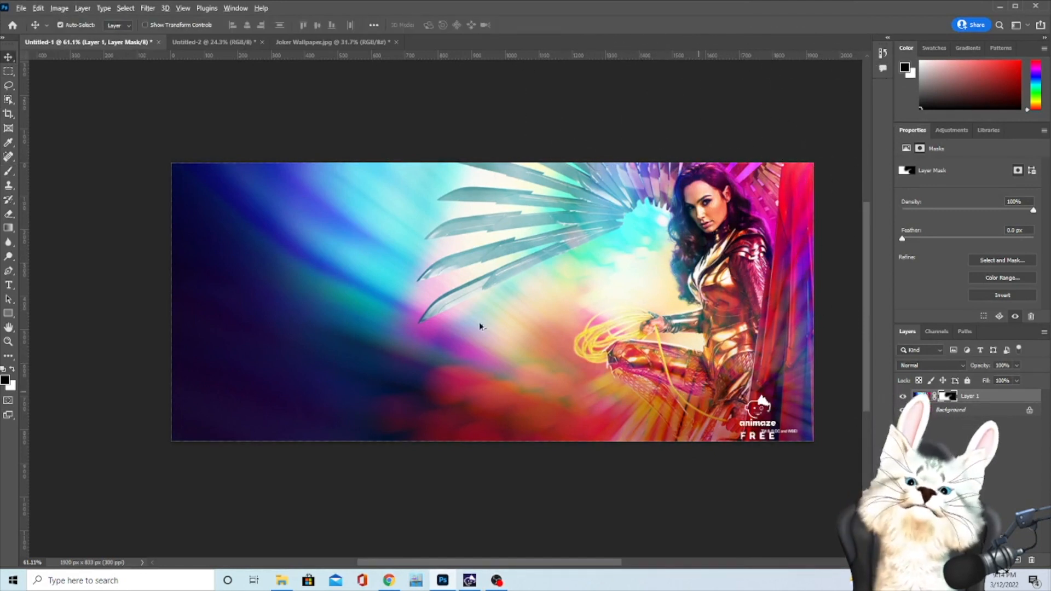
pyautogui.scroll(-1, 456, 306)
pyautogui.scroll(3, 456, 306)
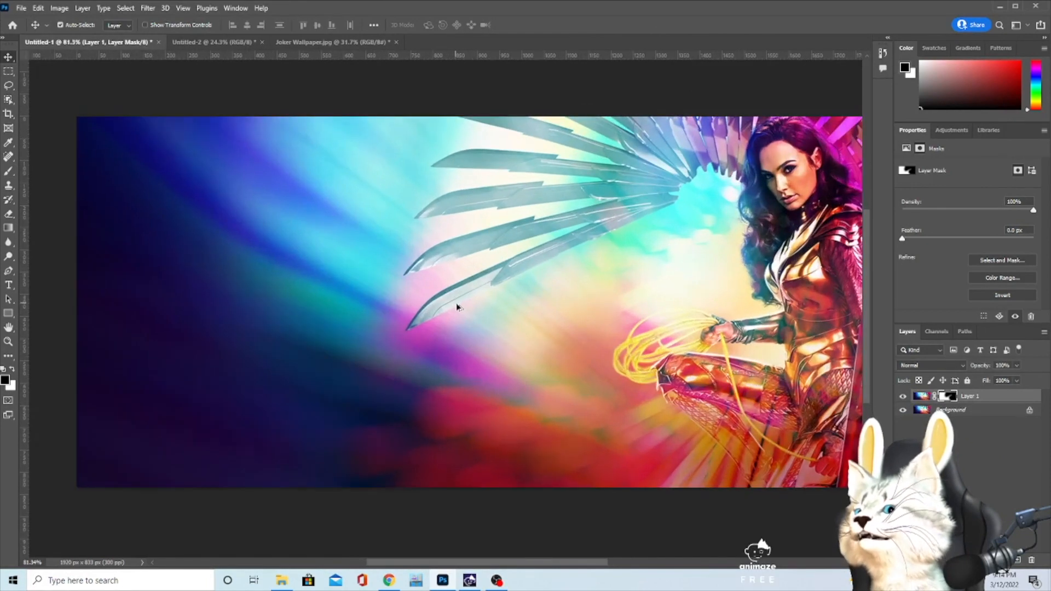
pyautogui.scroll(-2, 458, 306)
pyautogui.scroll(1, 359, 296)
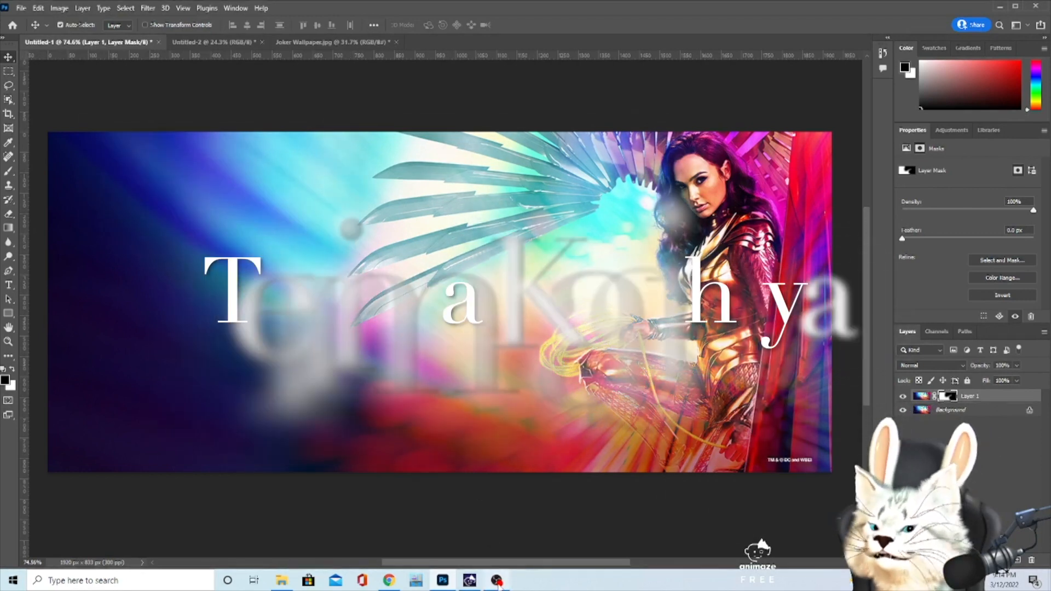
pyautogui.moveTo(498, 584)
pyautogui.click(496, 534)
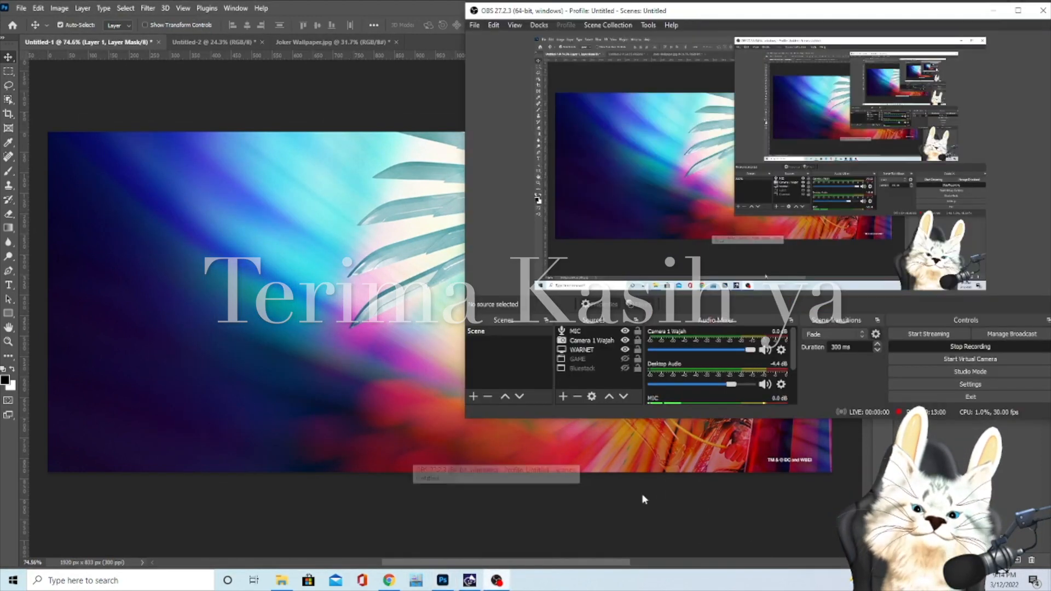